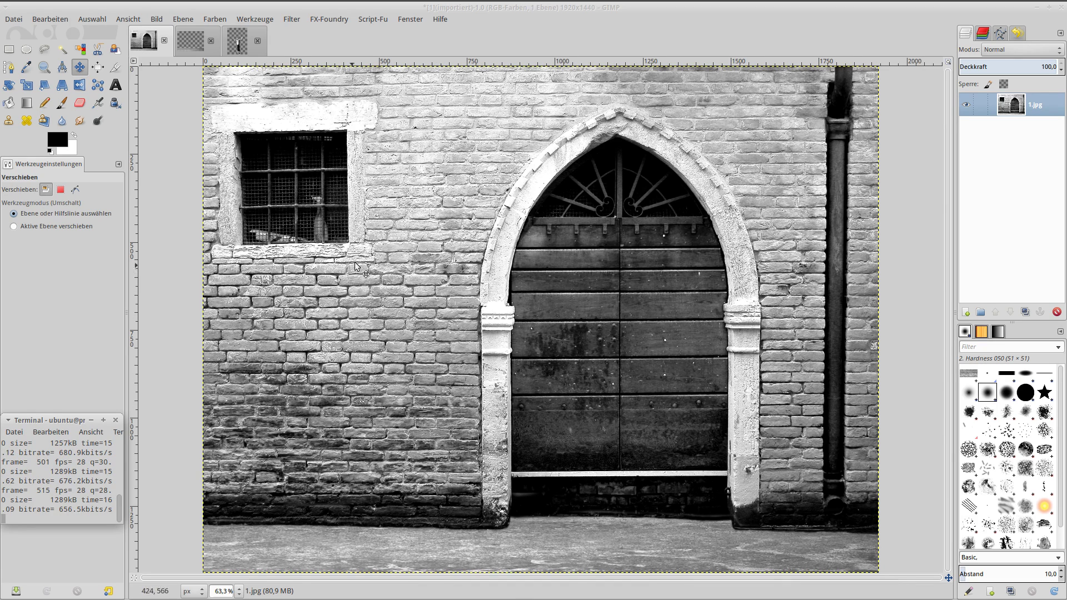
Step: Look over the floor-strip and cut-out man images, then return to the door photo
{"action": "left_click", "coordinate": [179, 41]}
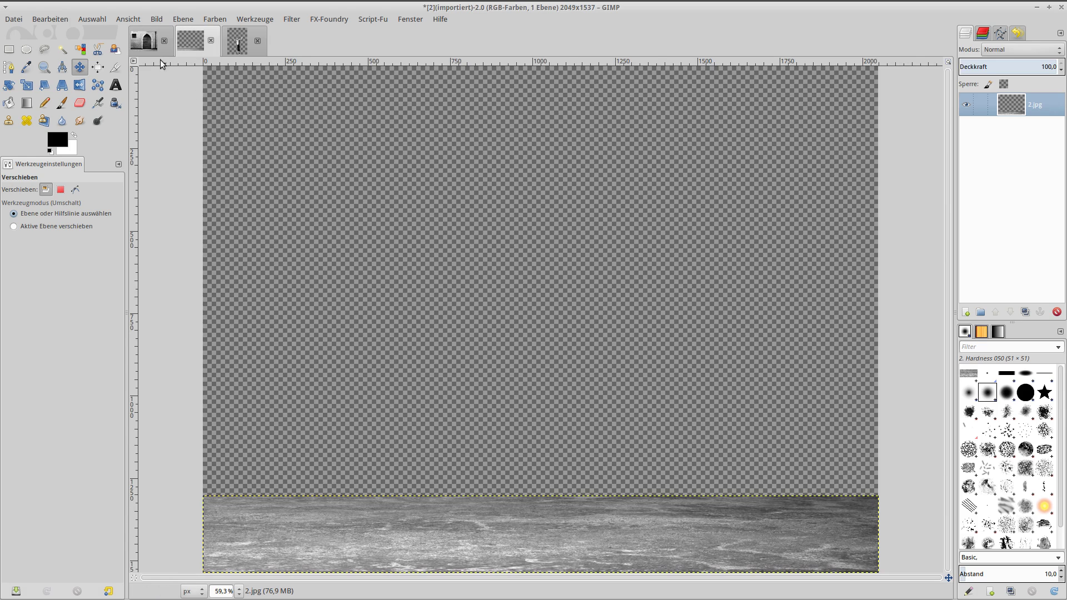
{"action": "left_click", "coordinate": [149, 43]}
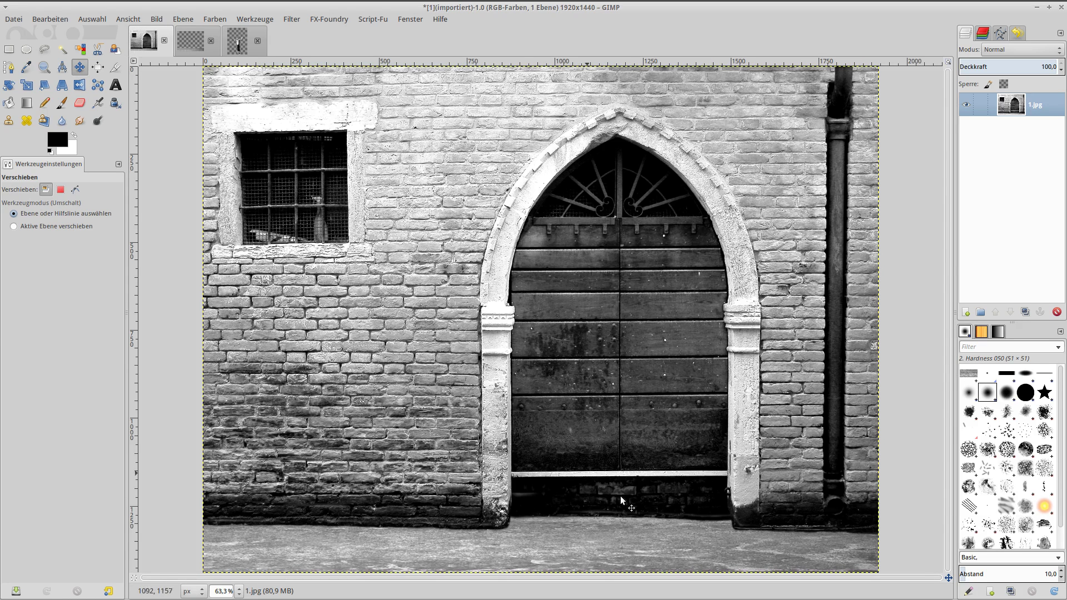
{"action": "left_click", "coordinate": [238, 40]}
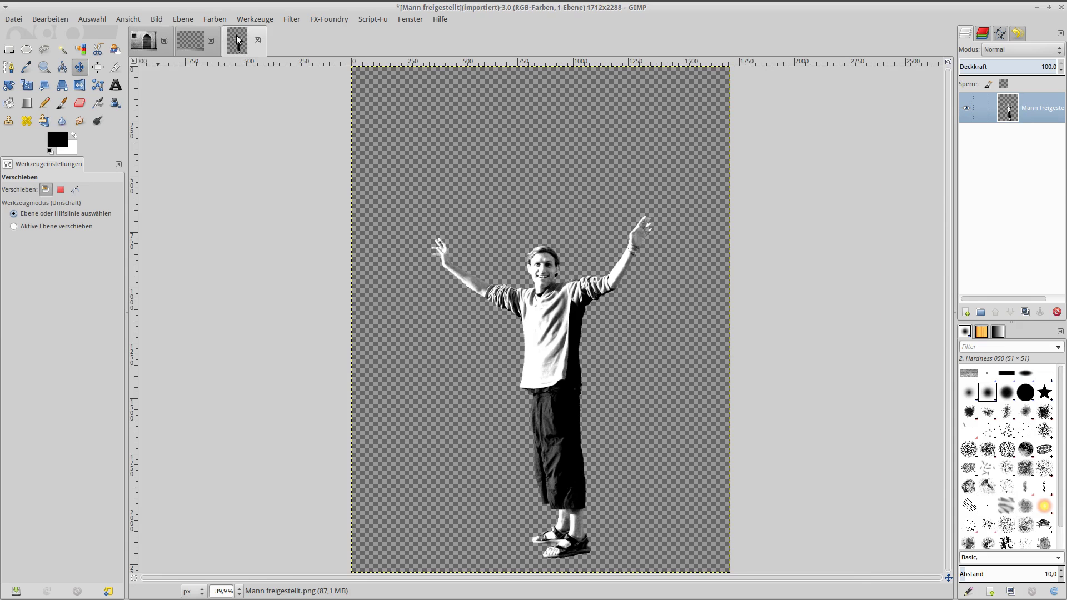
{"action": "left_click", "coordinate": [145, 43]}
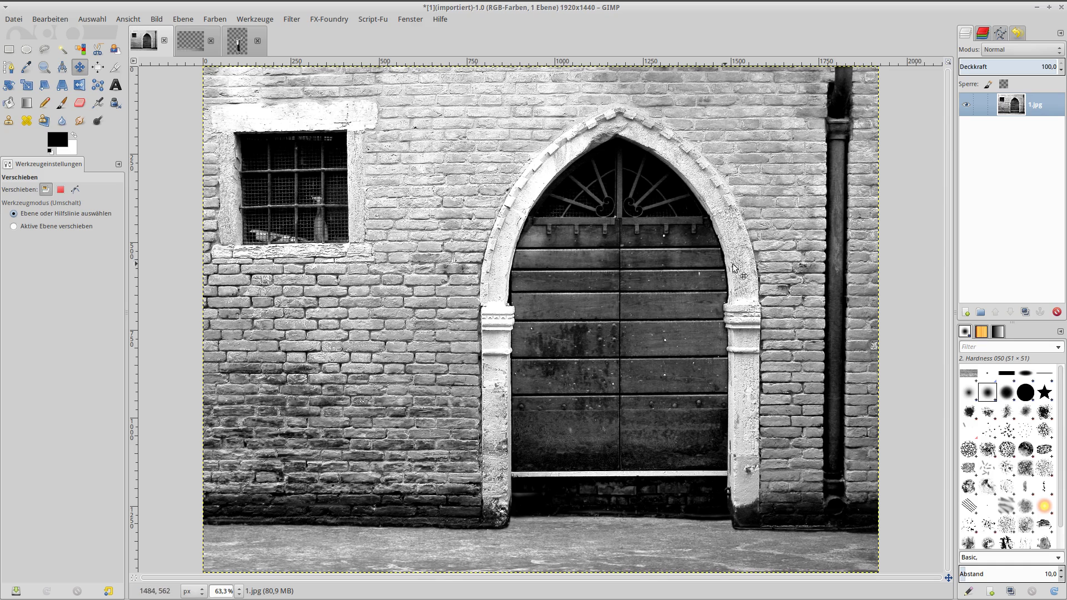
Step: Copy the cut-out man from Mann freigestellt and paste him onto 1.jpg
{"action": "left_click", "coordinate": [241, 48]}
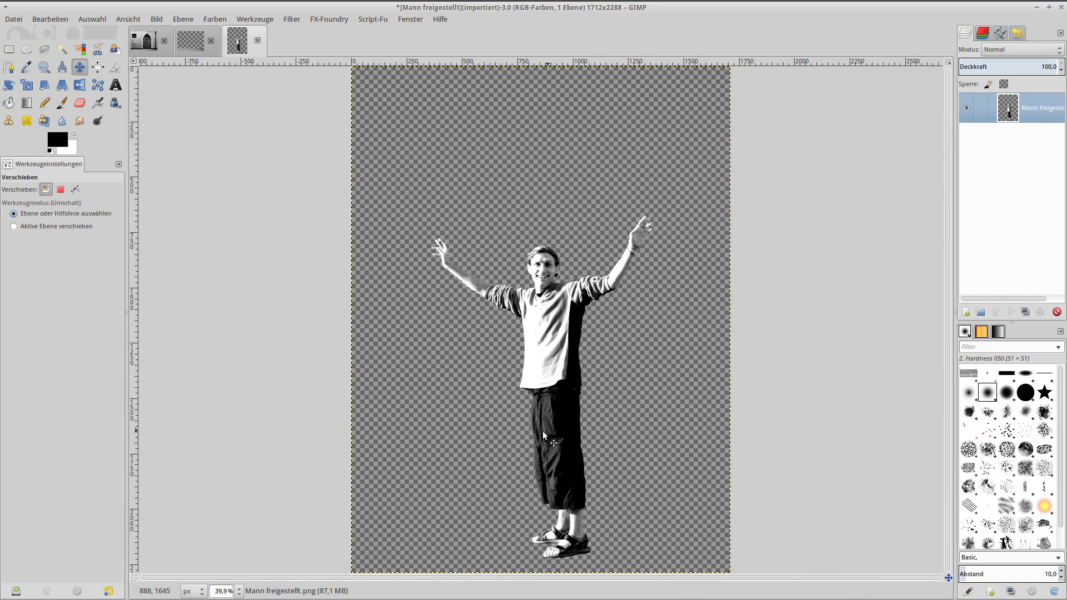
{"action": "right_click", "coordinate": [547, 376]}
{"action": "mouse_move", "coordinate": [580, 399]}
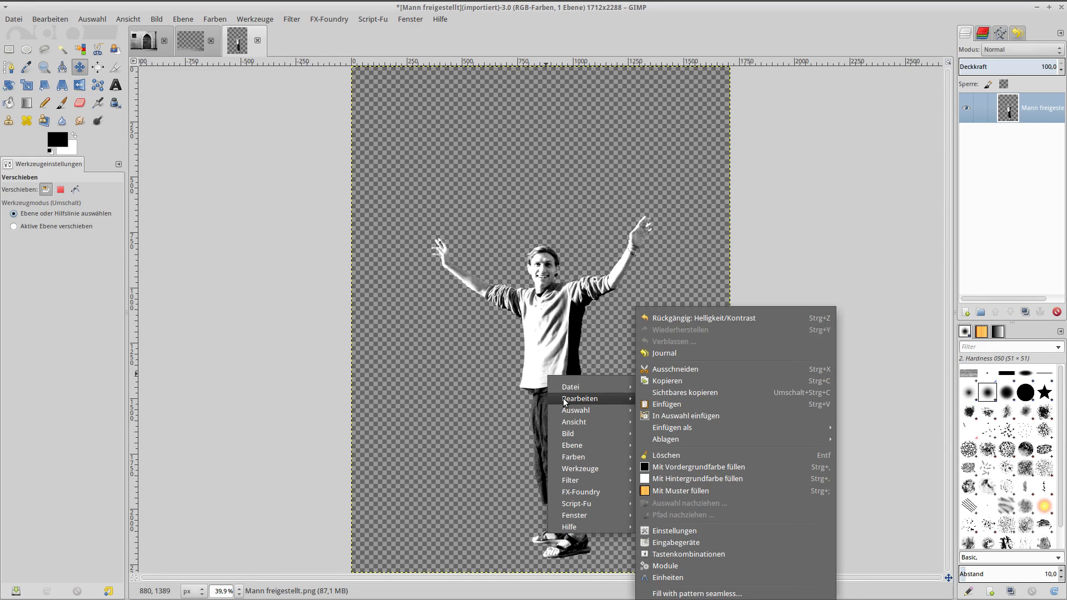
{"action": "left_click", "coordinate": [673, 381]}
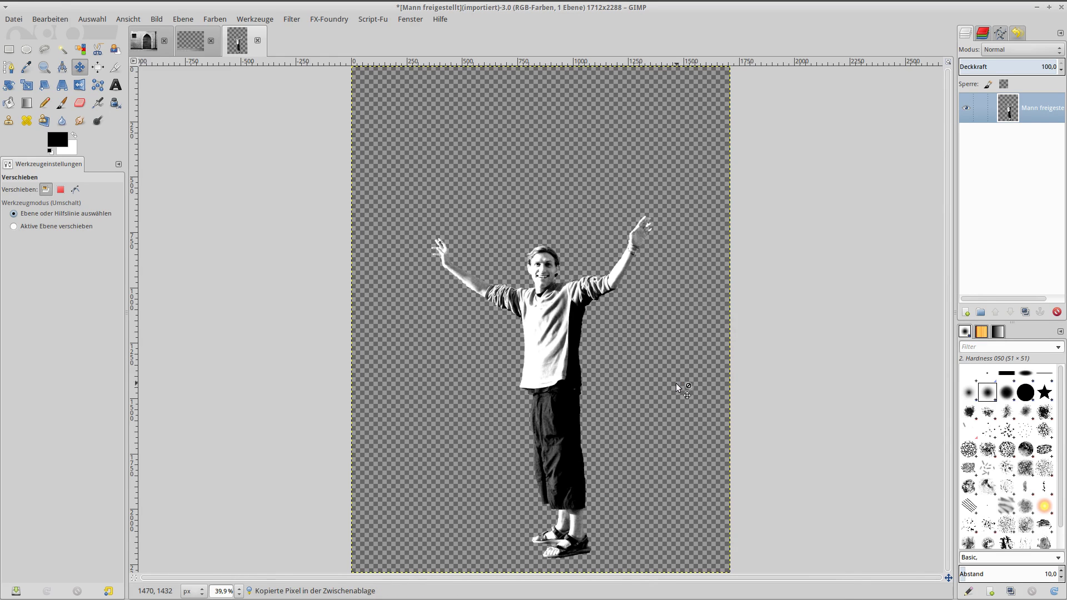
{"action": "left_click", "coordinate": [144, 44]}
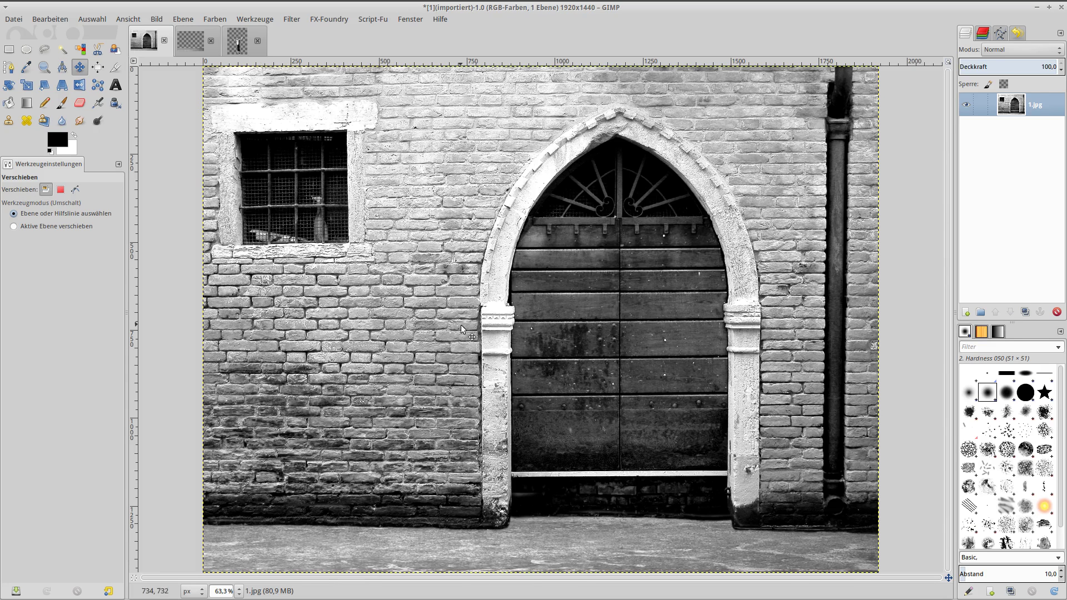
{"action": "right_click", "coordinate": [456, 292]}
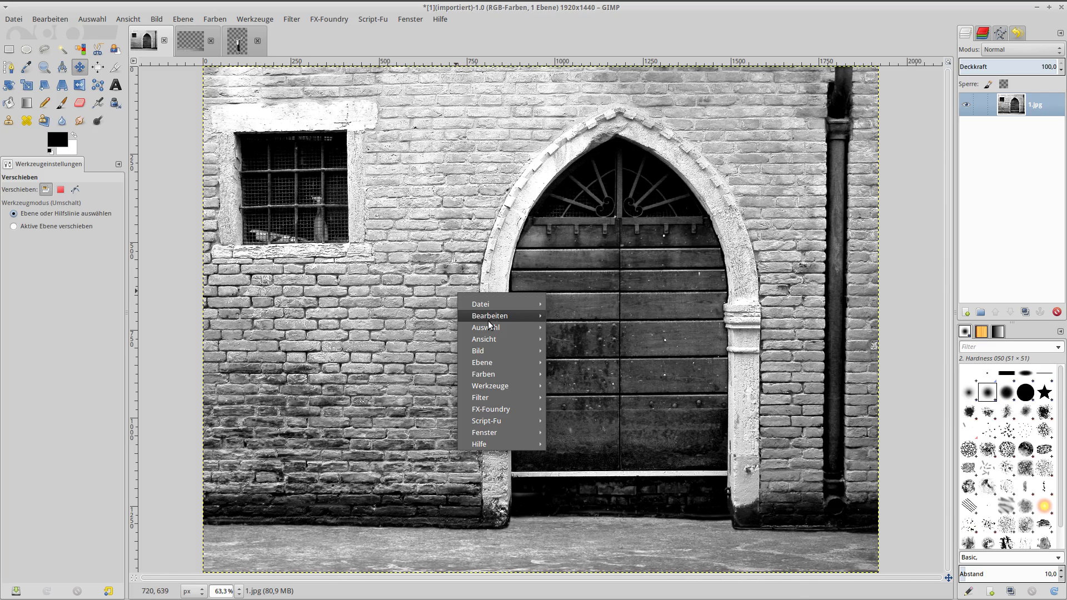
{"action": "mouse_move", "coordinate": [500, 315]}
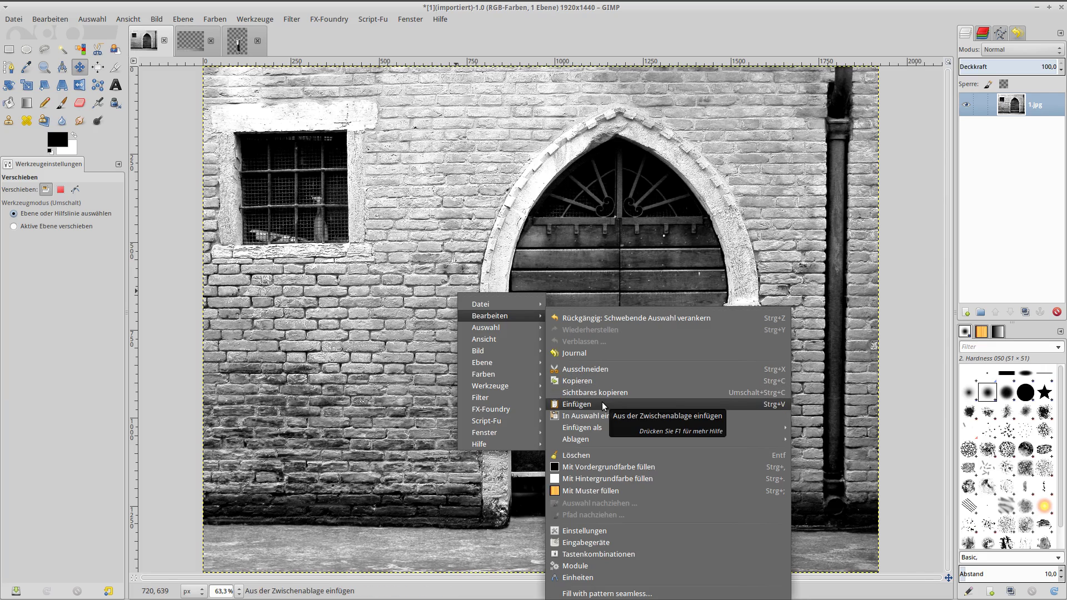
{"action": "left_click", "coordinate": [603, 403]}
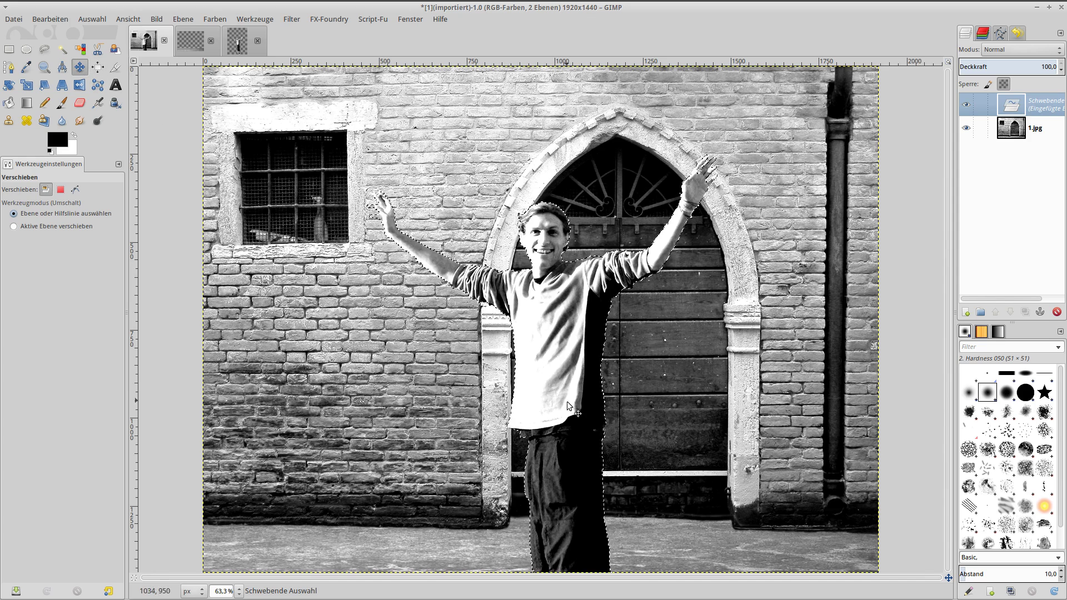
Step: Move the pasted man up-left and scale him to 1230×1644 px with linked proportions
{"action": "left_click", "coordinate": [567, 380]}
{"action": "left_click_drag", "start_coordinate": [555, 308], "coordinate": [546, 283]}
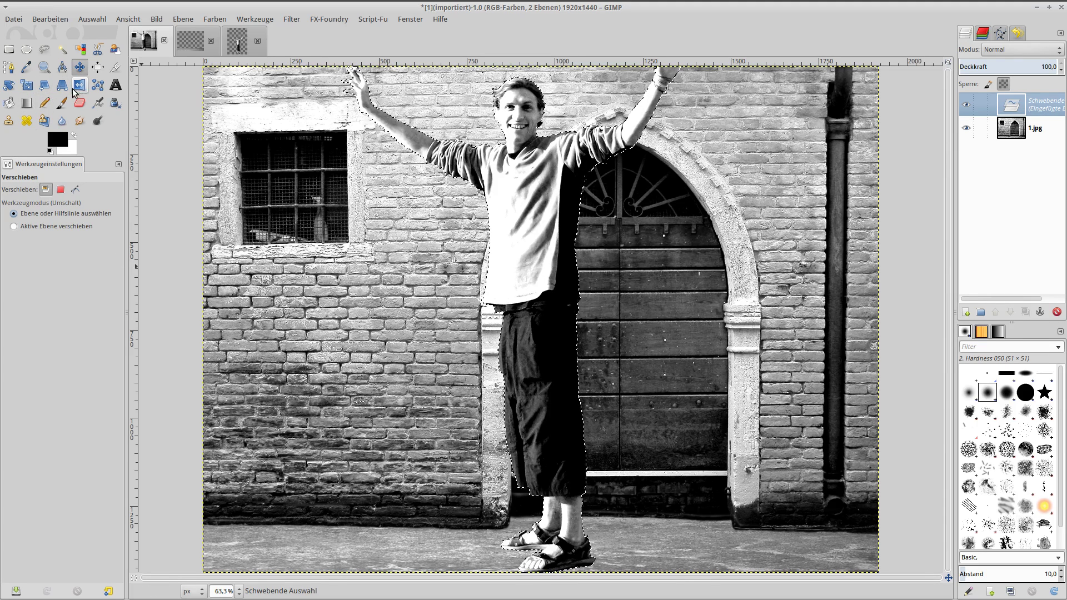
{"action": "left_click", "coordinate": [27, 85]}
{"action": "left_click", "coordinate": [535, 290]}
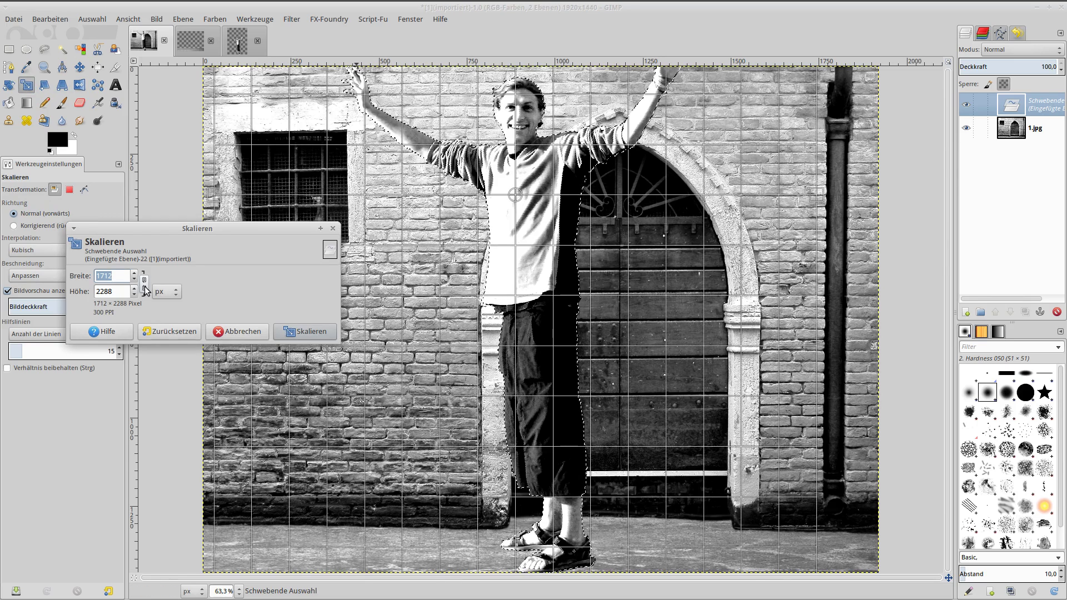
{"action": "left_click", "coordinate": [144, 286]}
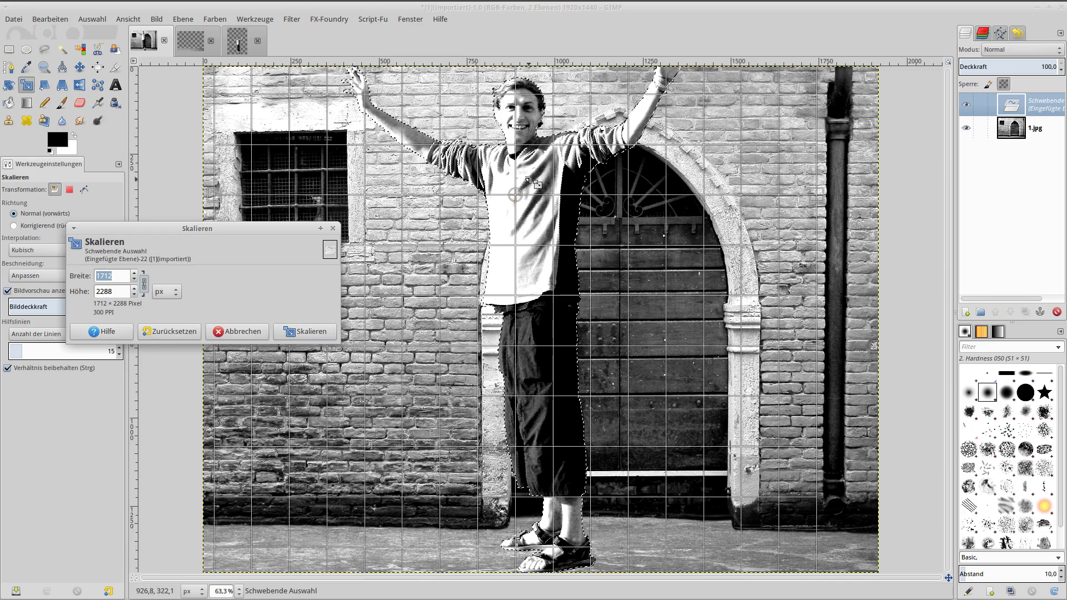
{"action": "left_click", "coordinate": [517, 162]}
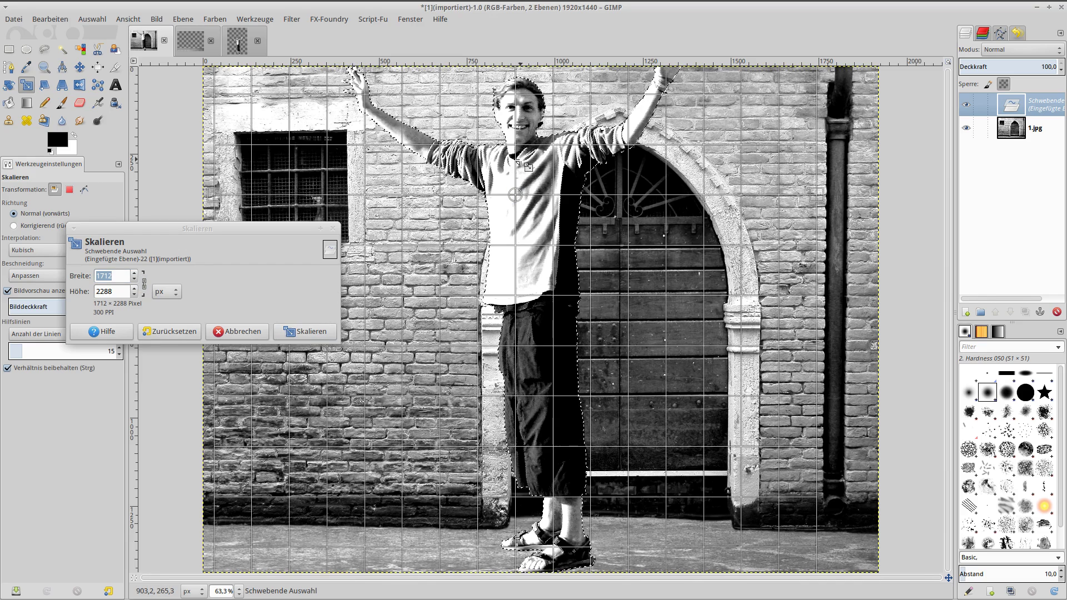
{"action": "mouse_move", "coordinate": [517, 162]}
{"action": "left_mouse_down"}
{"action": "mouse_move", "coordinate": [513, 277]}
{"action": "mouse_move", "coordinate": [490, 367]}
{"action": "mouse_move", "coordinate": [314, 349]}
{"action": "left_mouse_up"}
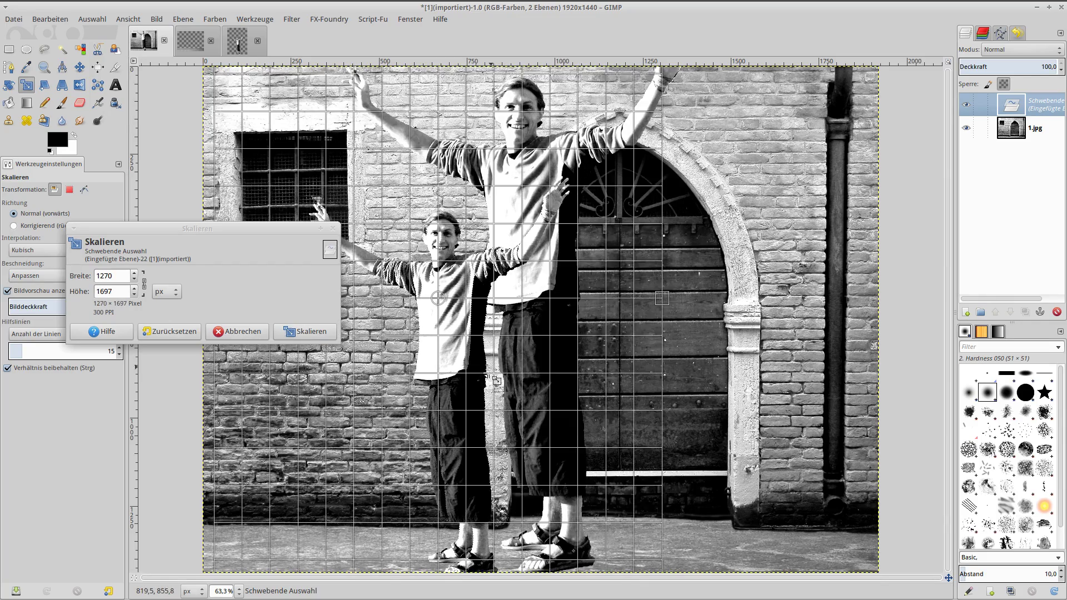
{"action": "left_click", "coordinate": [312, 331]}
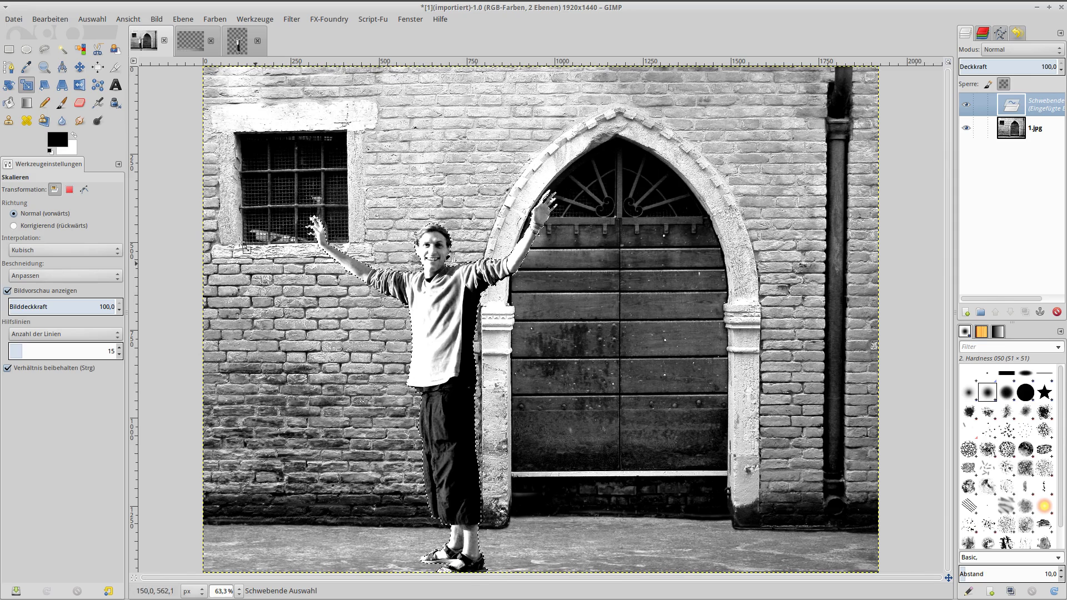
{"action": "left_click", "coordinate": [80, 67]}
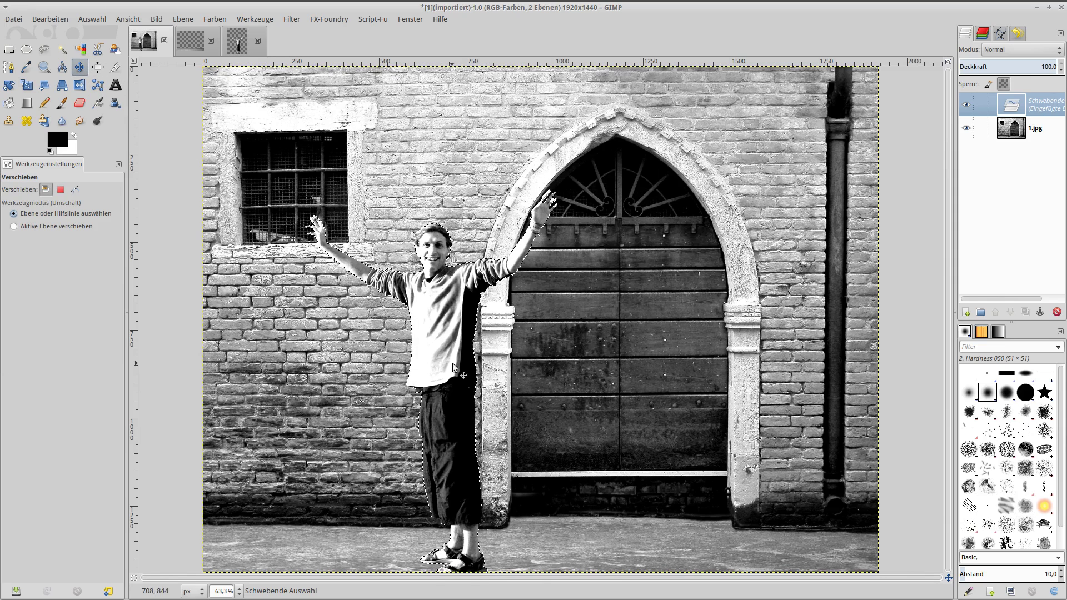
Step: Drag the man right so he stands in front of the arched doorway
{"action": "left_click_drag", "start_coordinate": [443, 362], "coordinate": [533, 362]}
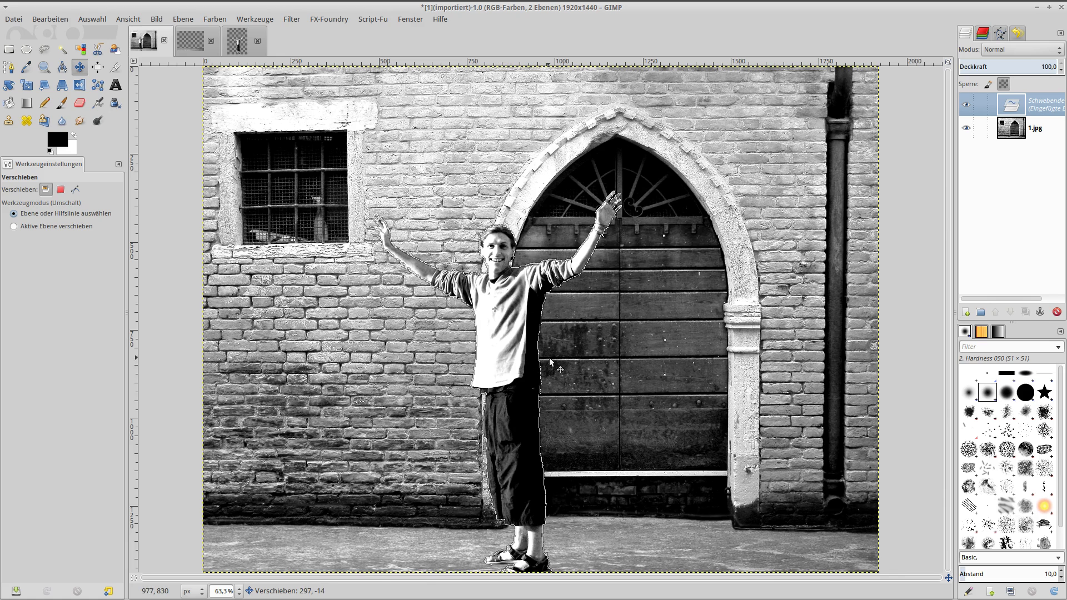
{"action": "left_click_drag", "start_coordinate": [550, 361], "coordinate": [558, 354]}
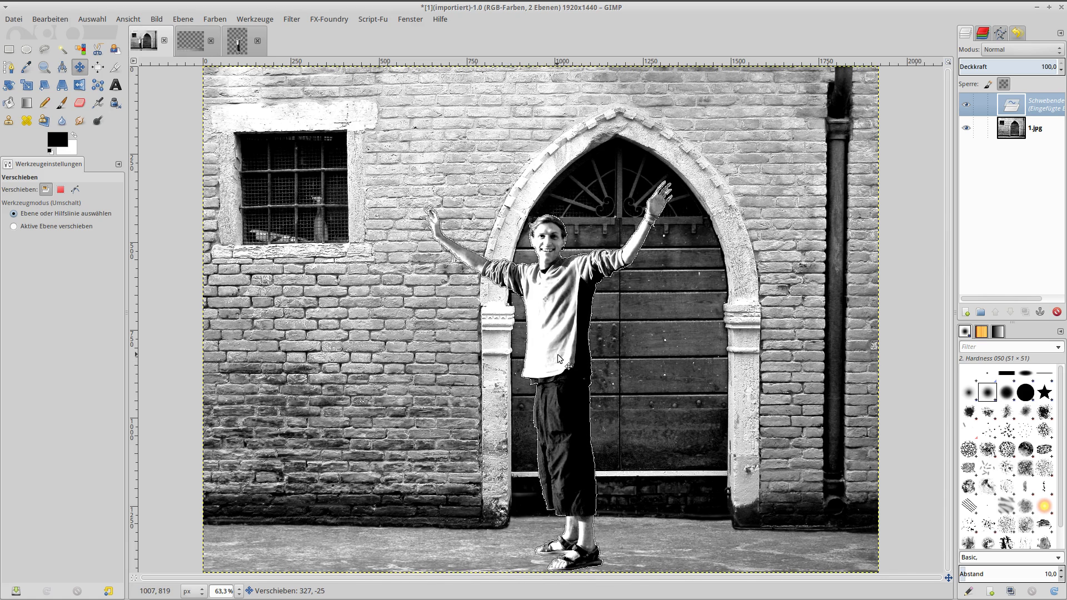
{"action": "left_click_drag", "start_coordinate": [558, 354], "coordinate": [558, 355]}
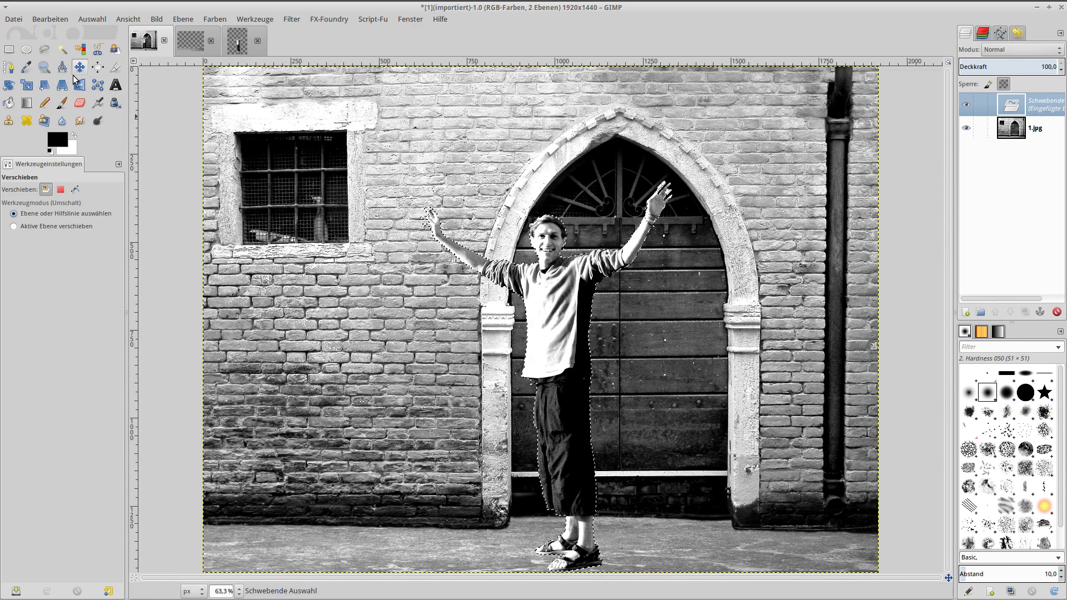
Step: Shrink the man to about 1111×1485 px and nudge him slightly right
{"action": "left_click", "coordinate": [26, 84]}
{"action": "left_click", "coordinate": [559, 344]}
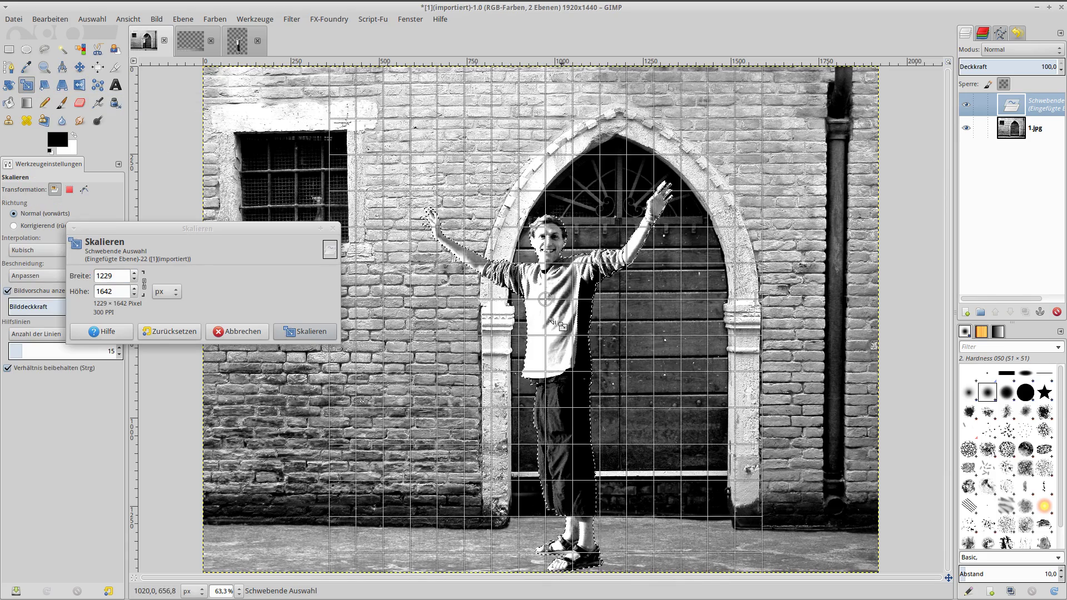
{"action": "left_click_drag", "start_coordinate": [567, 329], "coordinate": [546, 359]}
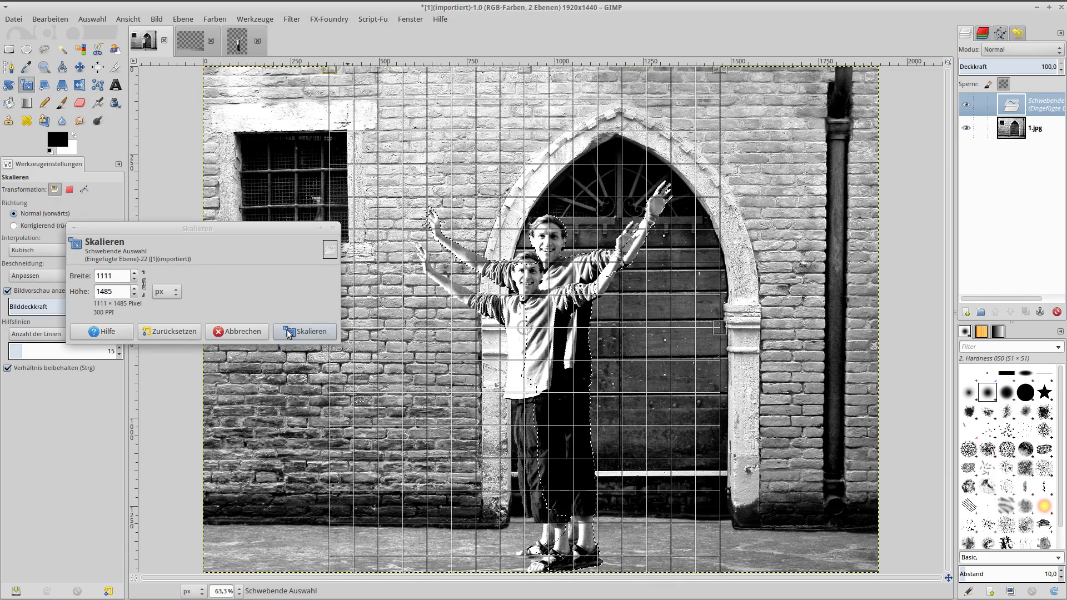
{"action": "left_click", "coordinate": [305, 331]}
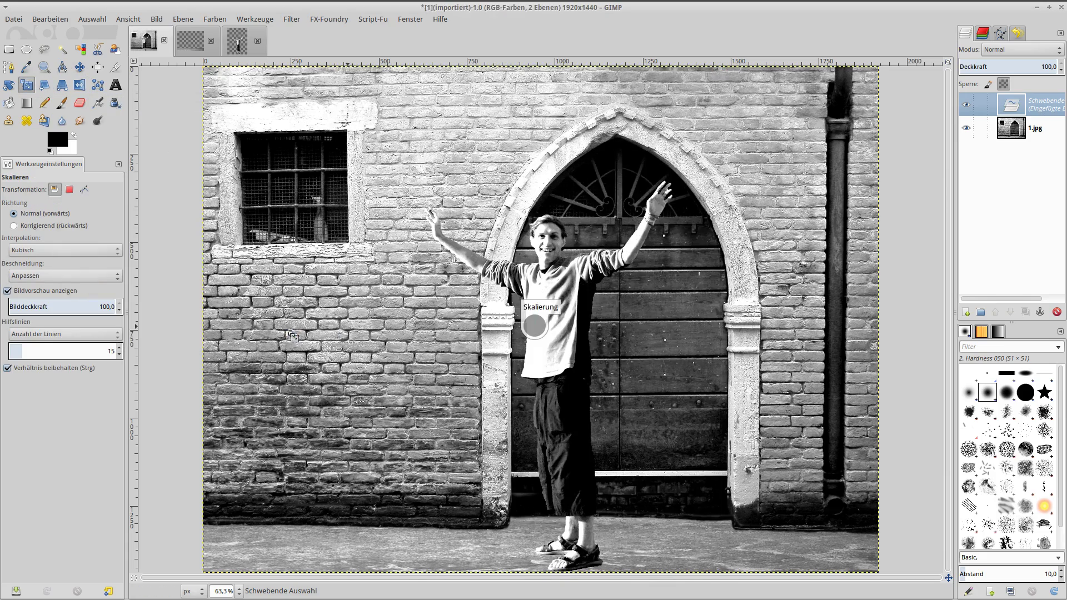
{"action": "left_click", "coordinate": [79, 67]}
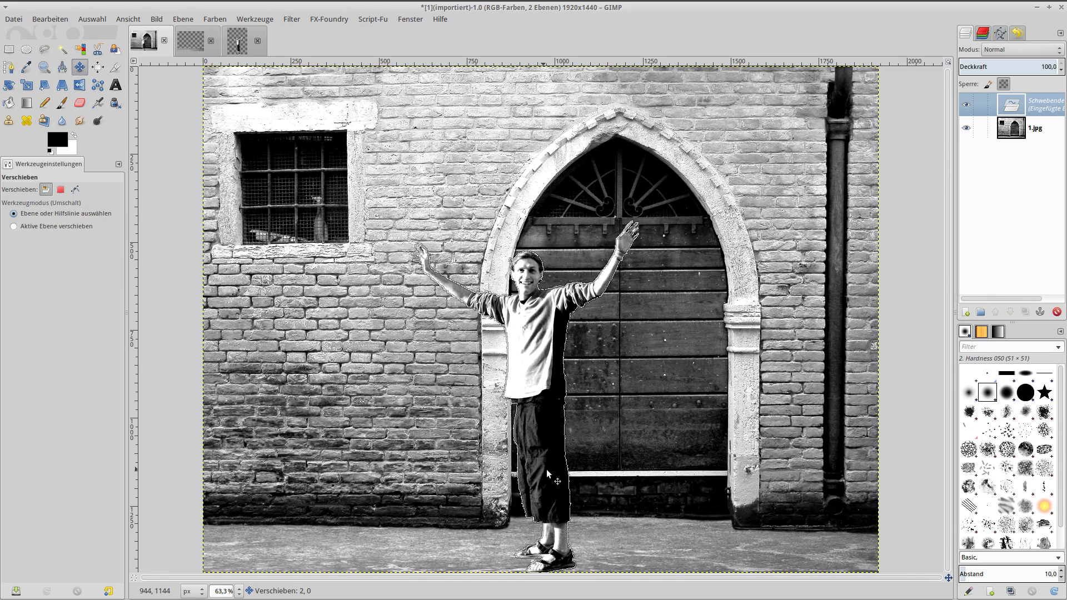
{"action": "left_click_drag", "start_coordinate": [537, 471], "coordinate": [558, 471]}
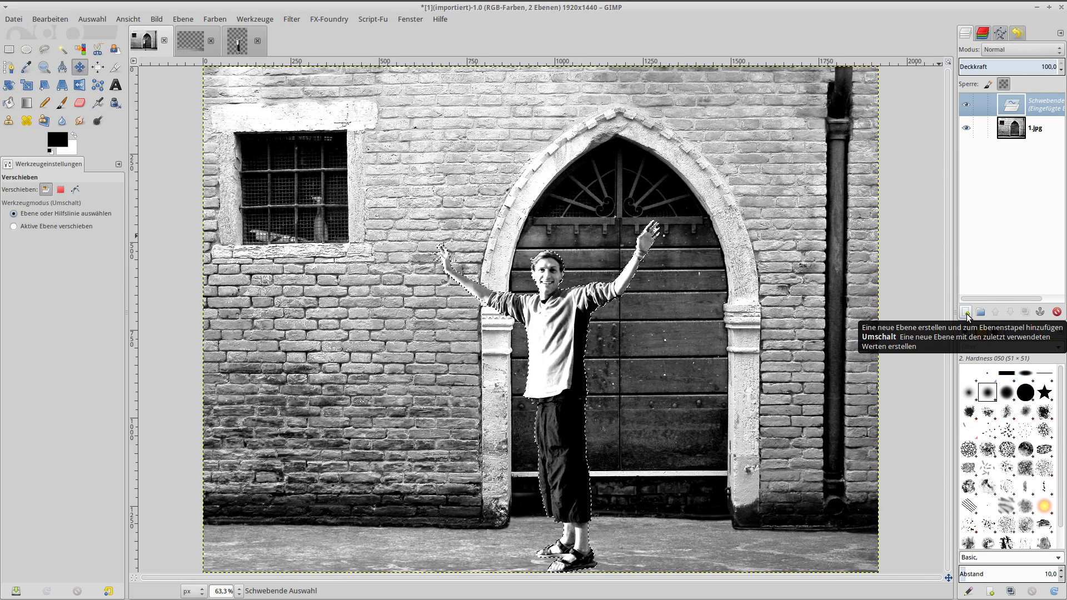
Step: Anchor the paste as a new layer and resize it to the full image size
{"action": "left_click", "coordinate": [966, 313]}
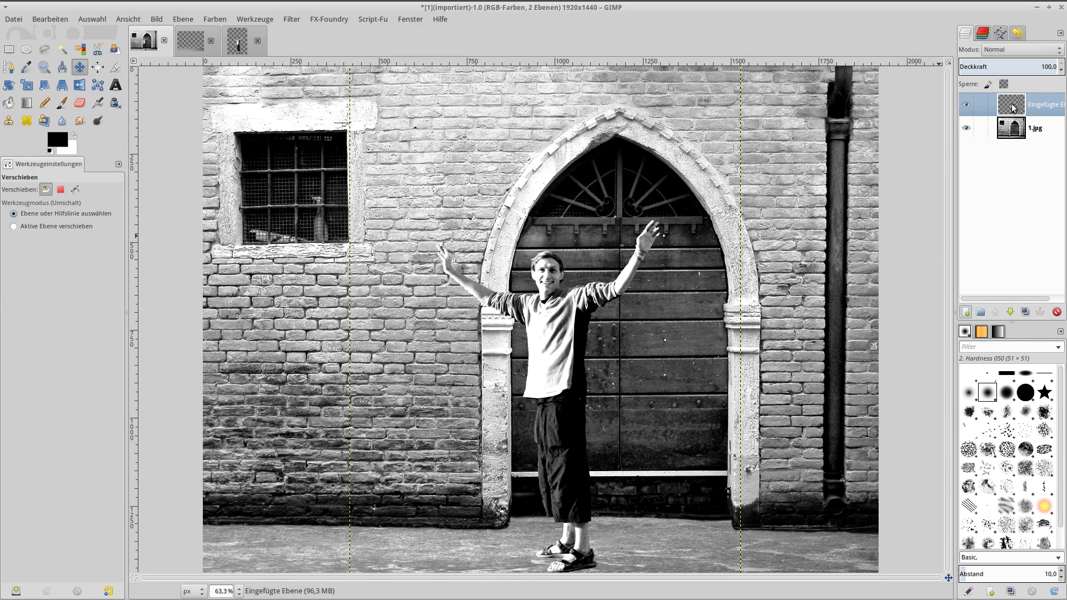
{"action": "right_click", "coordinate": [1013, 108]}
{"action": "left_click", "coordinate": [985, 227]}
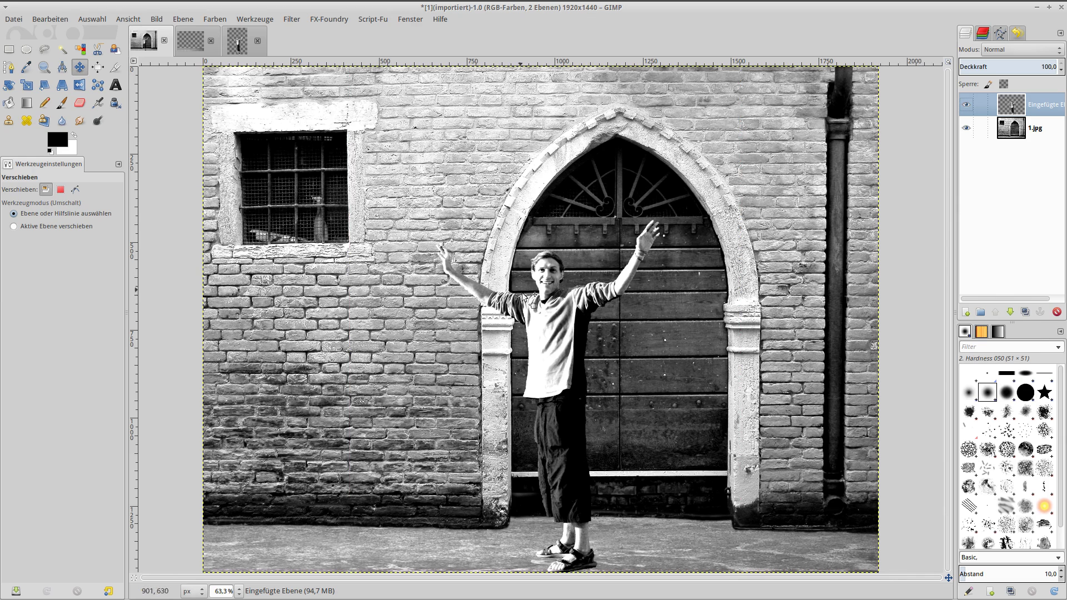
Step: Lower the man layer's saturation by 62 in Hue-Saturation
{"action": "left_click", "coordinate": [210, 20]}
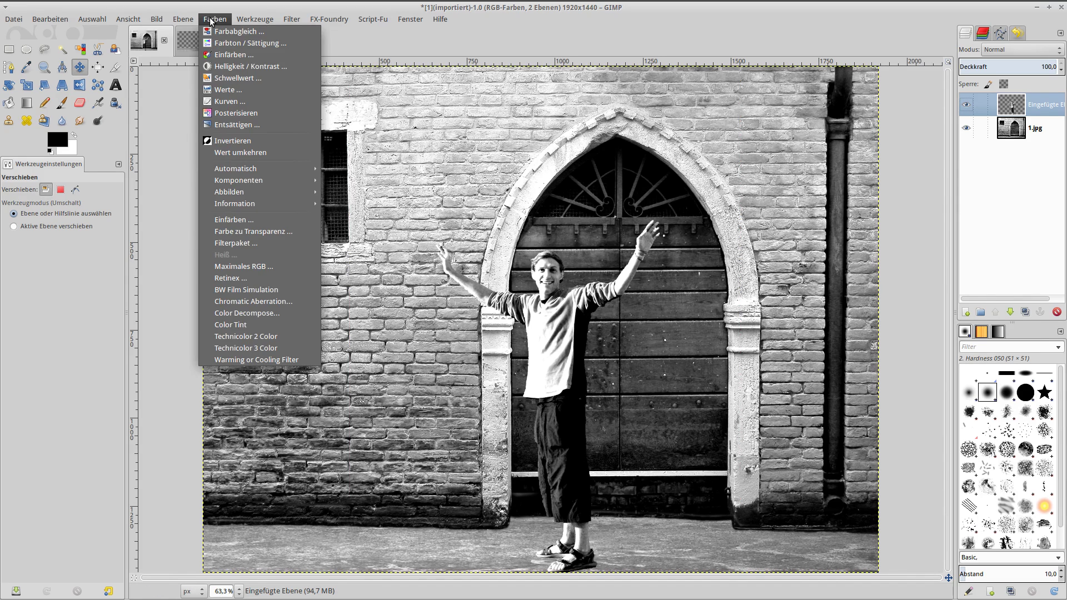
{"action": "left_click", "coordinate": [221, 44]}
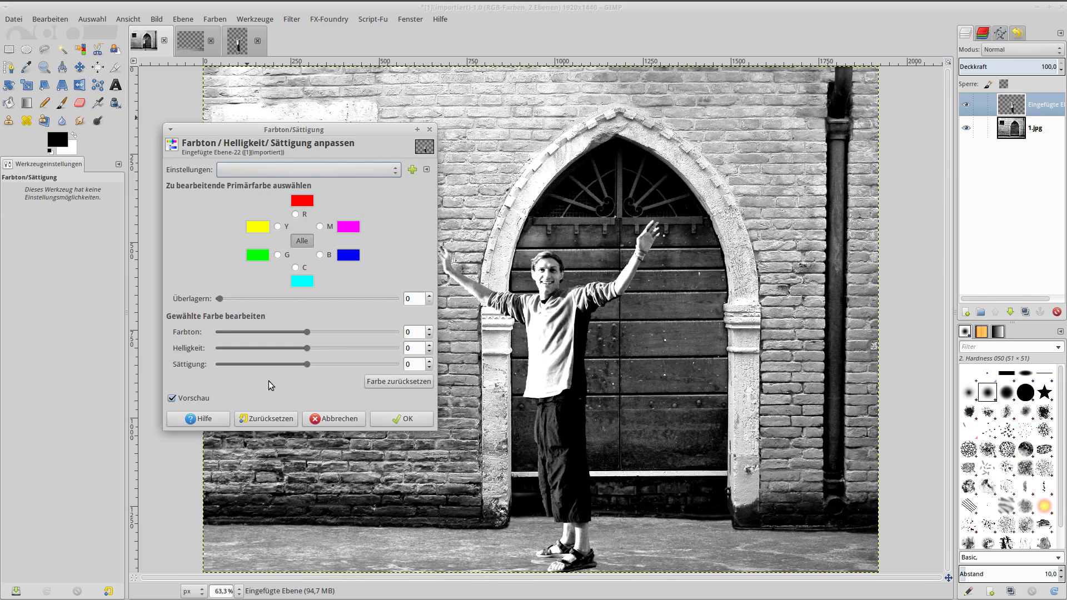
{"action": "left_click_drag", "start_coordinate": [305, 365], "coordinate": [263, 371]}
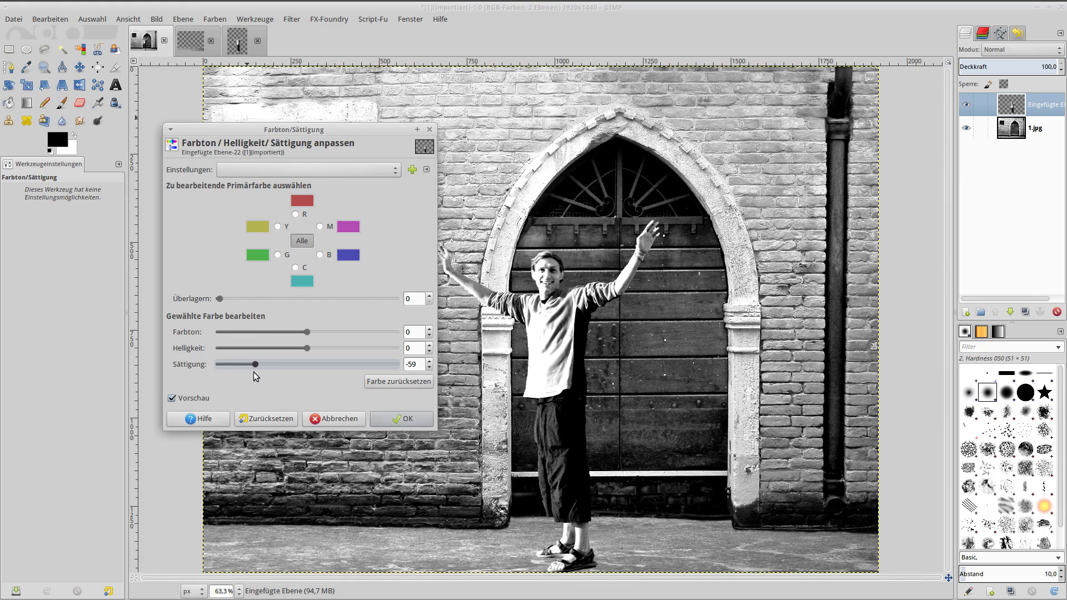
{"action": "left_click", "coordinate": [397, 417]}
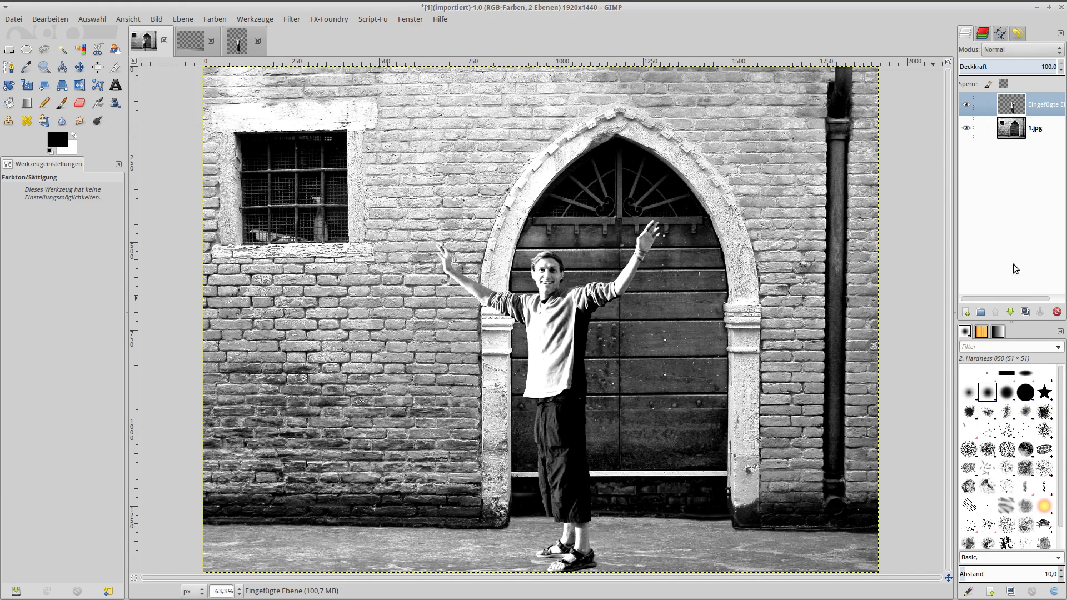
Step: Add a transparent layer and paint black around the man's sandals
{"action": "left_click", "coordinate": [967, 313]}
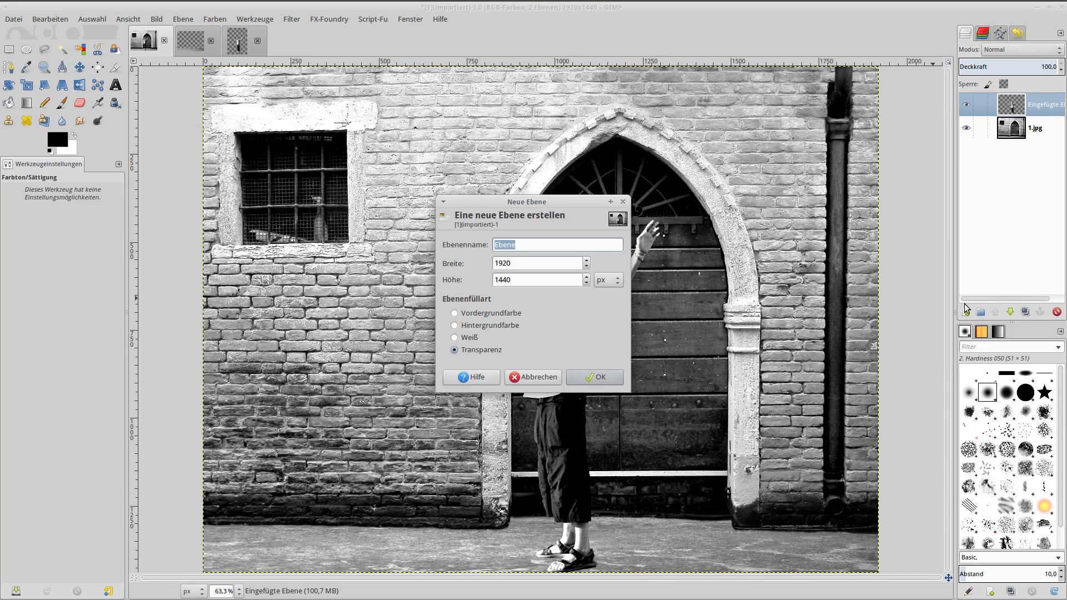
{"action": "left_click", "coordinate": [595, 376]}
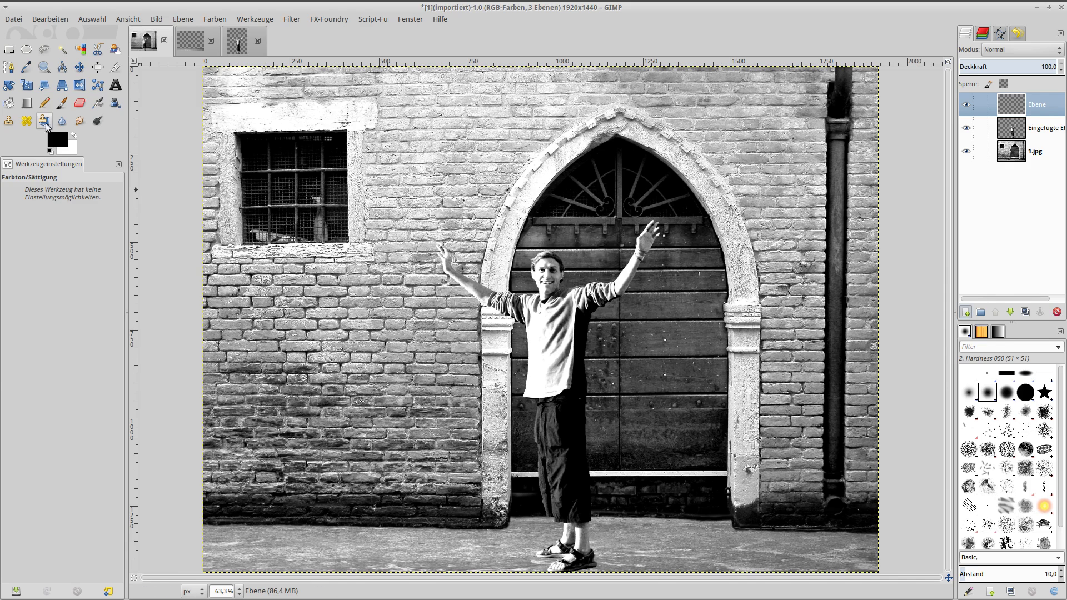
{"action": "left_click", "coordinate": [62, 103]}
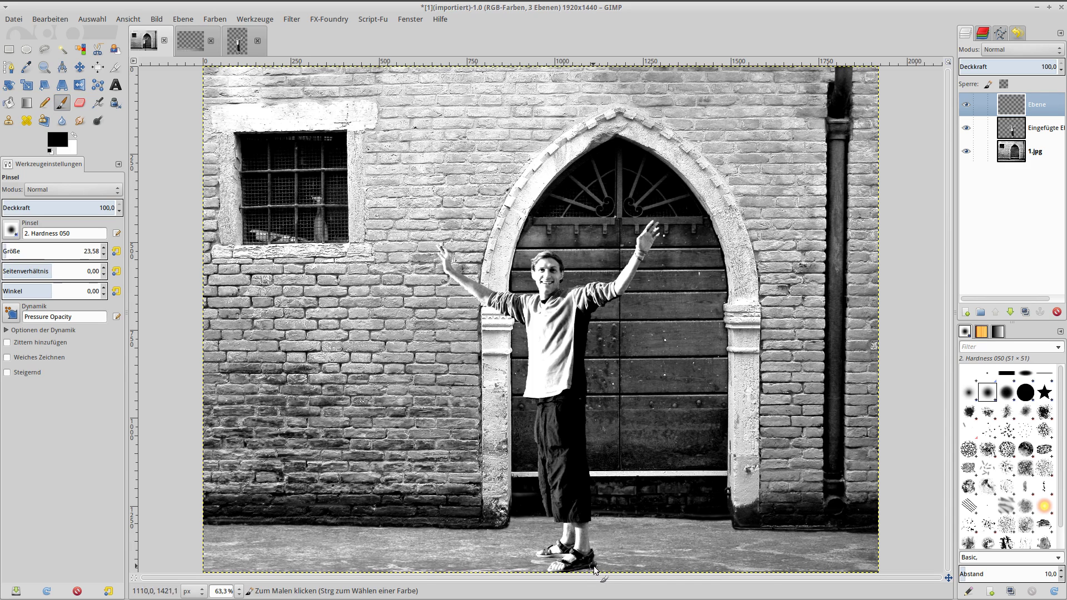
{"action": "mouse_move", "coordinate": [590, 551]}
{"action": "left_mouse_down"}
{"action": "mouse_move", "coordinate": [571, 542]}
{"action": "mouse_move", "coordinate": [596, 568]}
{"action": "mouse_move", "coordinate": [566, 542]}
{"action": "mouse_move", "coordinate": [587, 549]}
{"action": "left_mouse_up"}
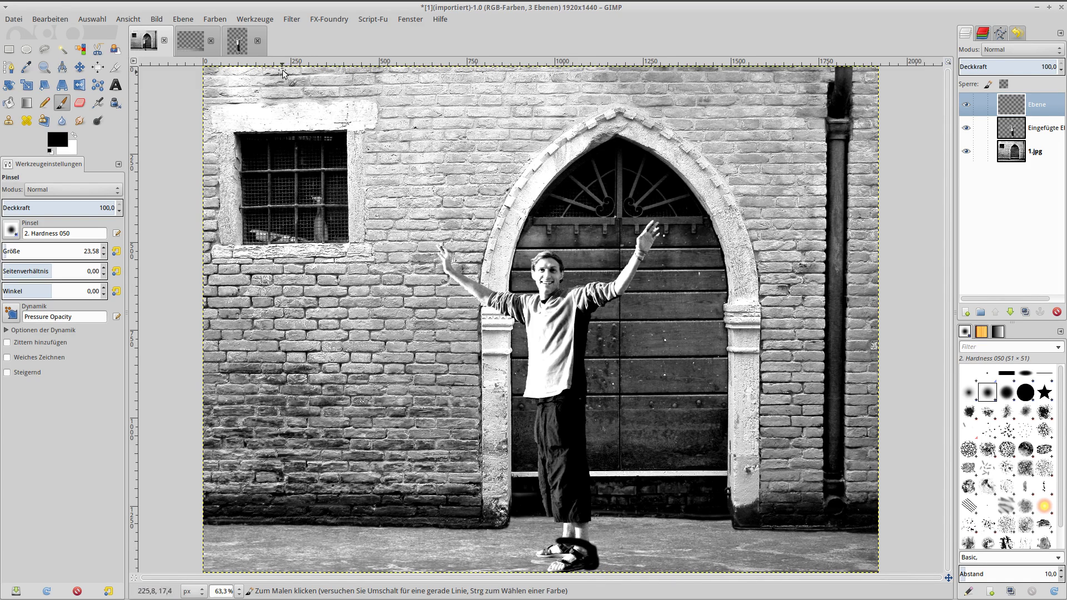
Step: Blur the painted shadow with a 20 px Gaussian blur
{"action": "left_click", "coordinate": [292, 19]}
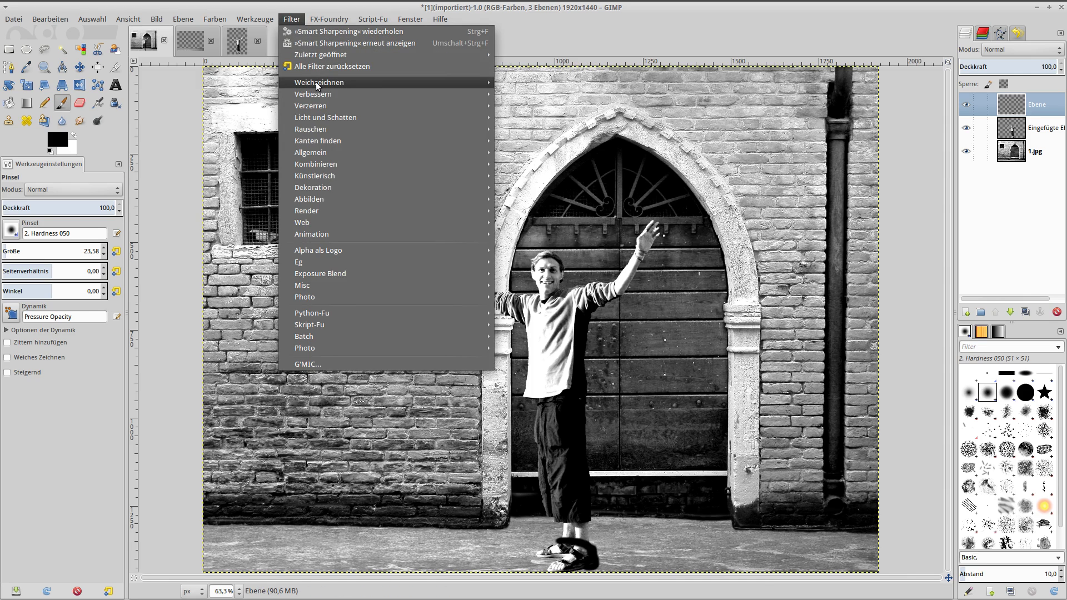
{"action": "mouse_move", "coordinate": [319, 82]}
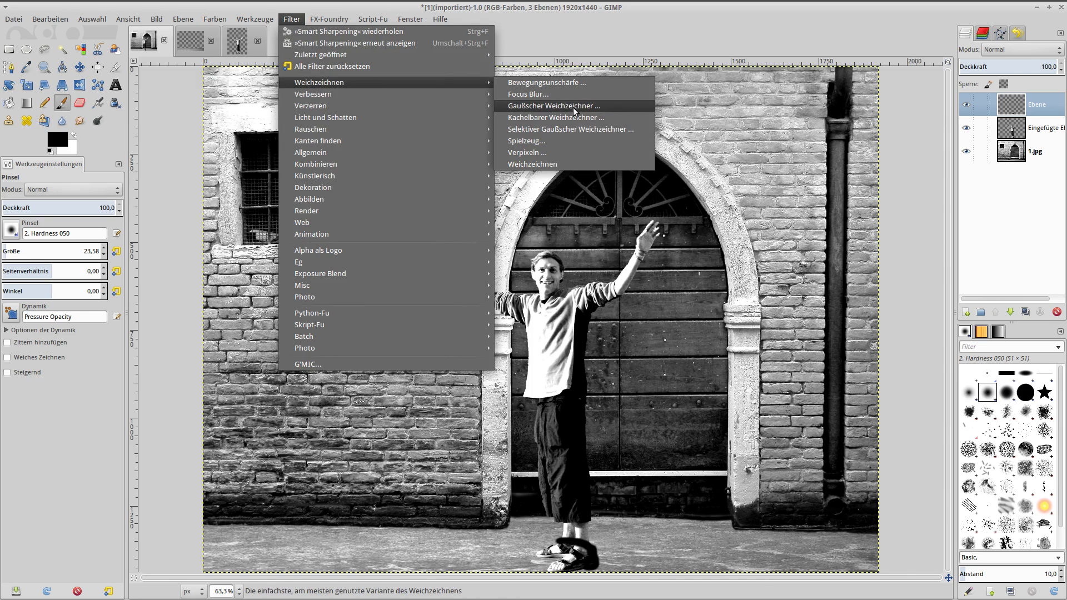
{"action": "left_click", "coordinate": [572, 106]}
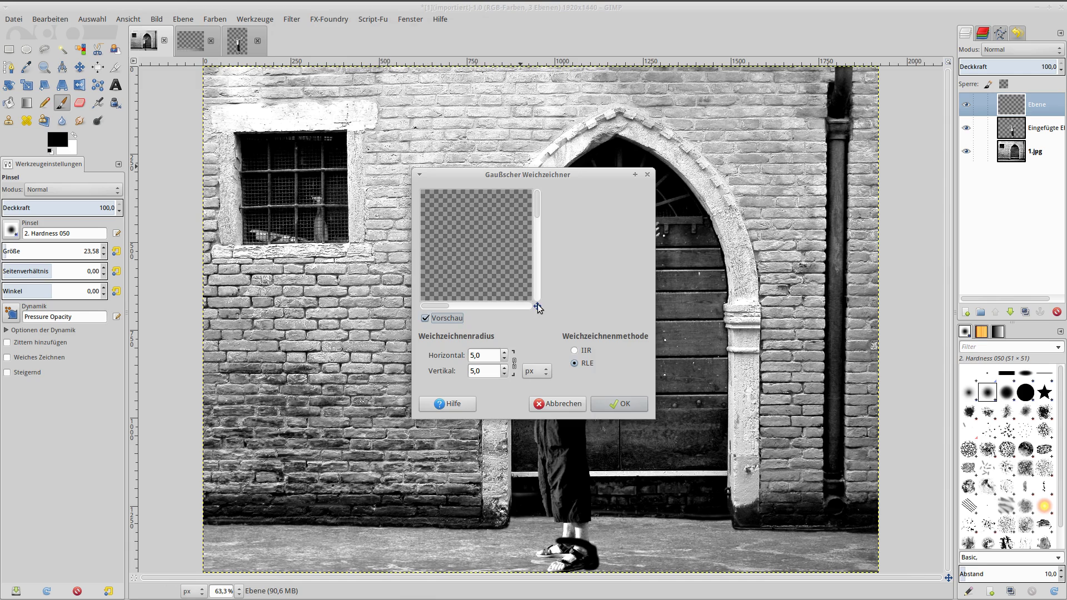
{"action": "left_click_drag", "start_coordinate": [538, 307], "coordinate": [565, 341]}
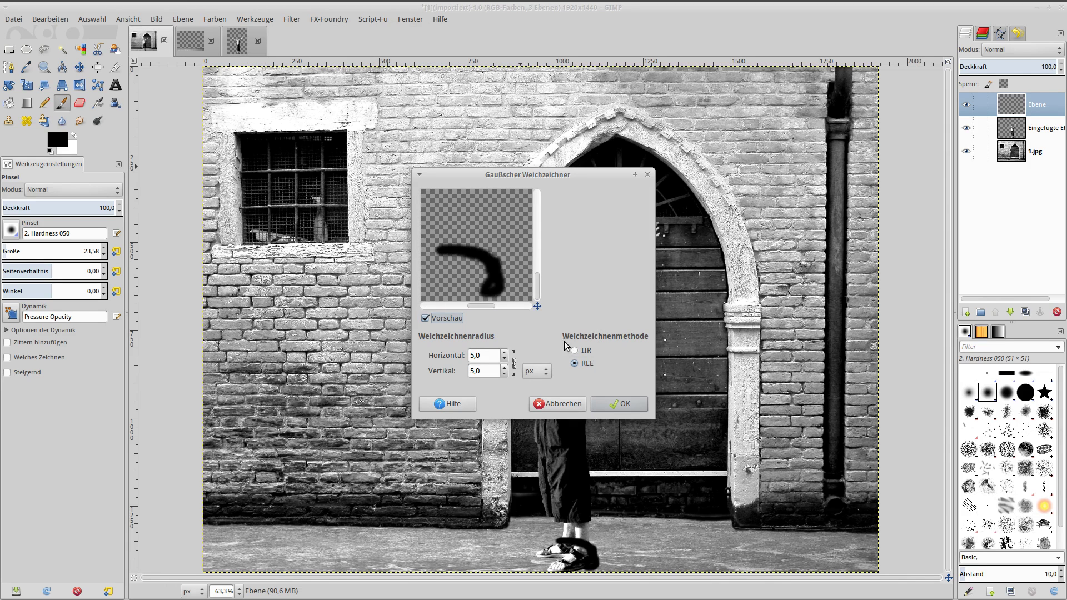
{"action": "left_click", "coordinate": [492, 357]}
{"action": "left_click", "coordinate": [492, 370]}
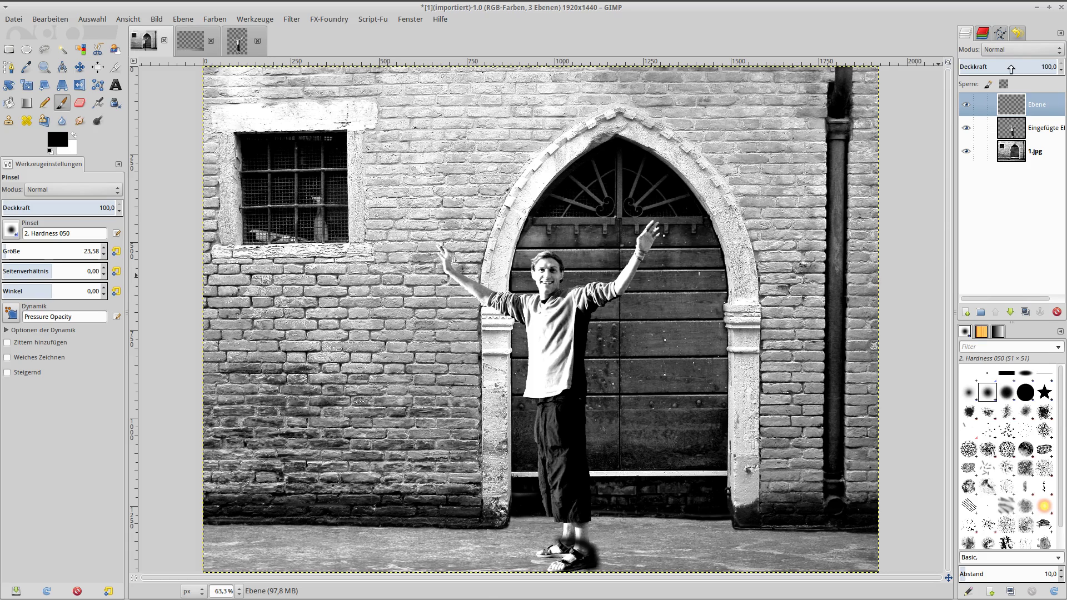
Step: Set the shadow layer to 30% opacity and lower it beneath the man
{"action": "left_click_drag", "start_coordinate": [1019, 67], "coordinate": [1004, 67]}
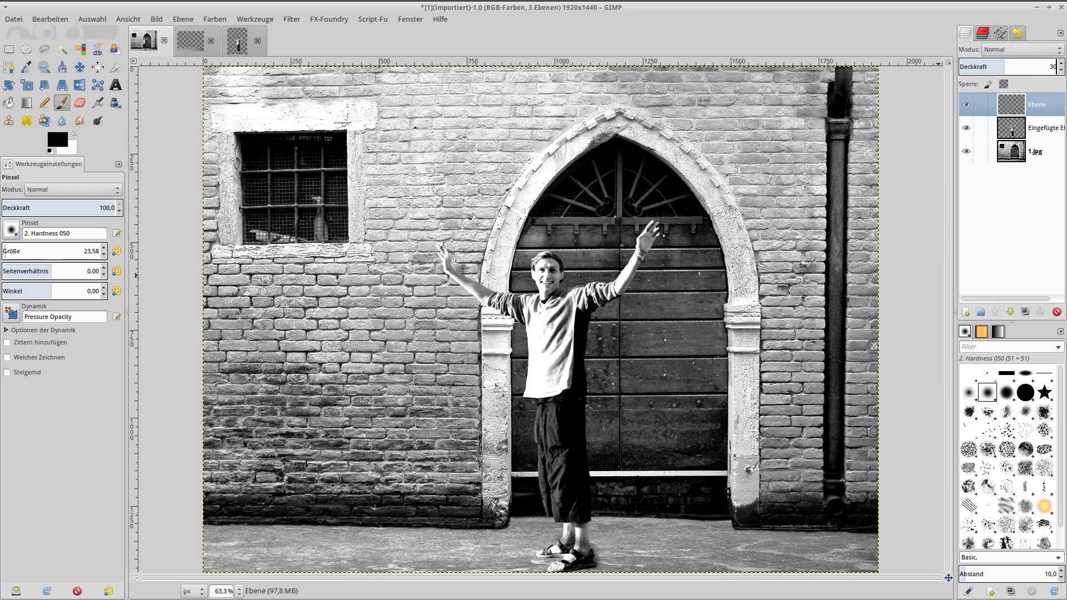
{"action": "type", "text": "30"}
{"action": "key", "text": "Return"}
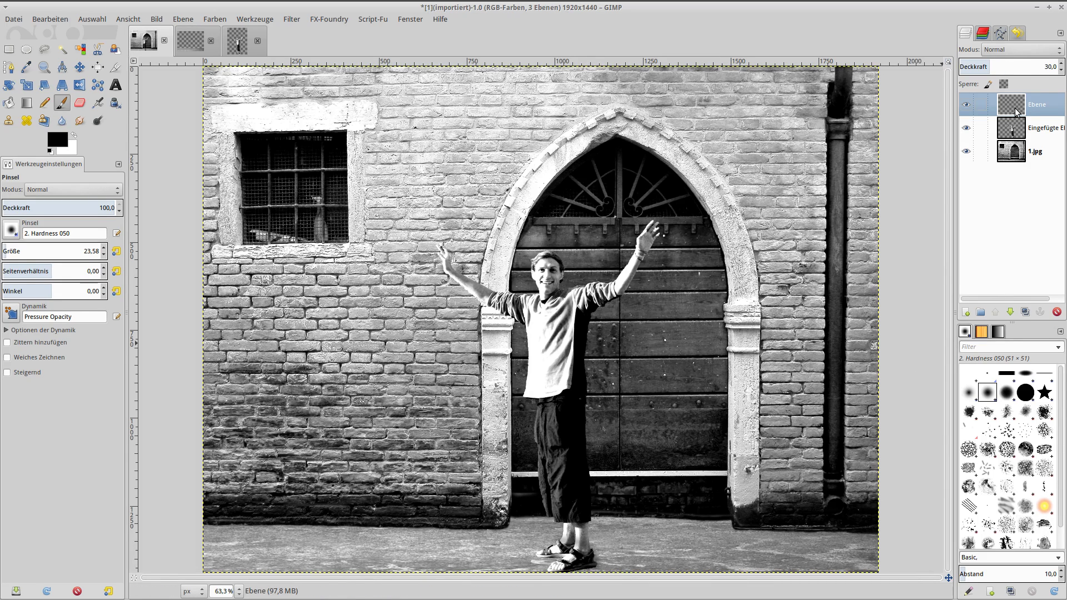
{"action": "left_click", "coordinate": [1011, 314]}
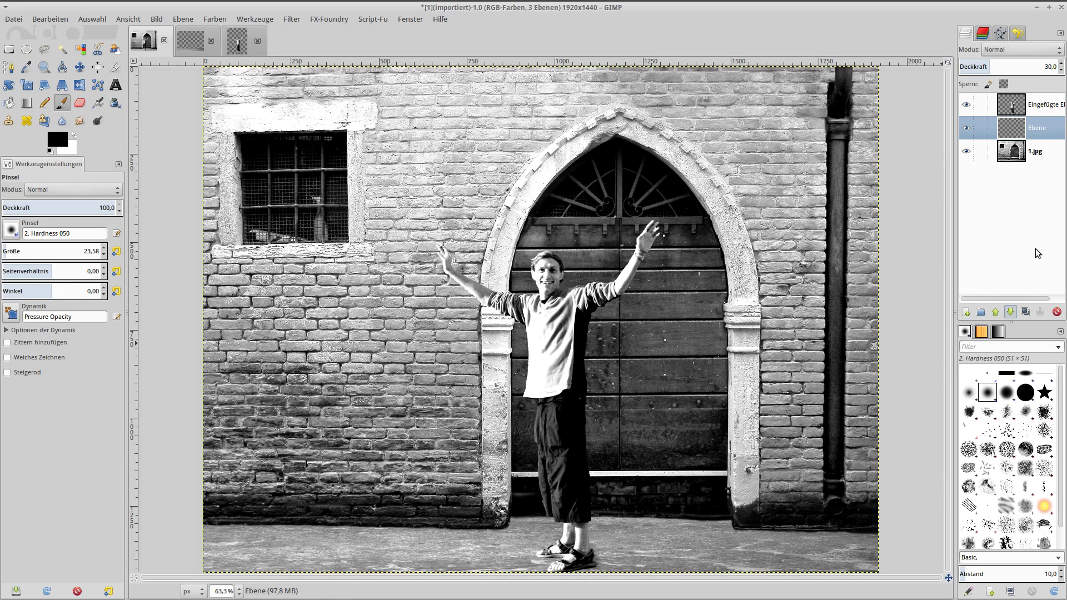
Step: Duplicate the man's layer and select the lower copy
{"action": "left_click", "coordinate": [1012, 109]}
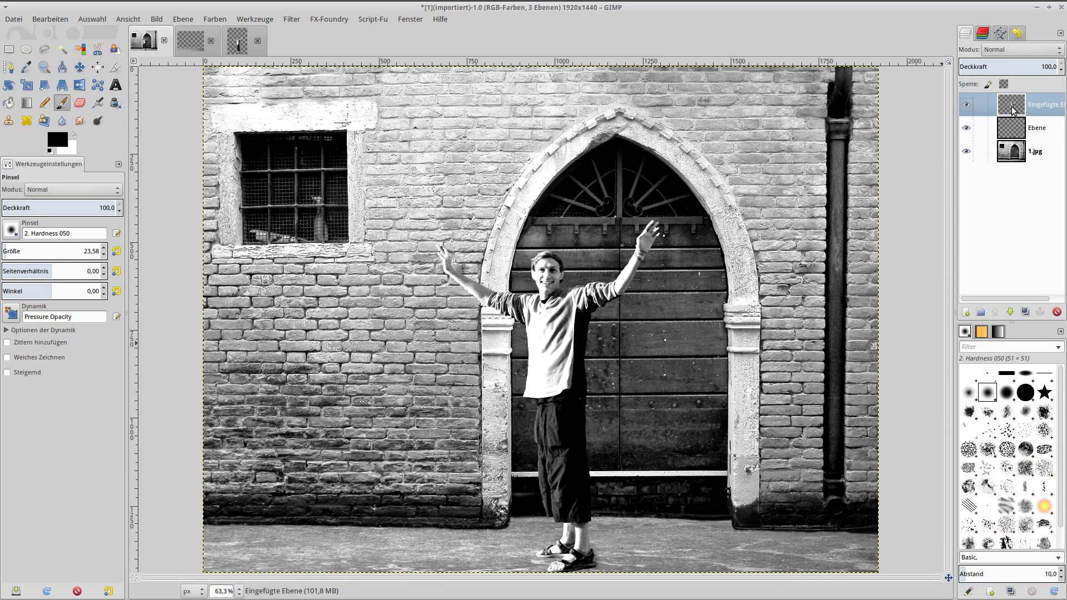
{"action": "left_click", "coordinate": [1025, 313]}
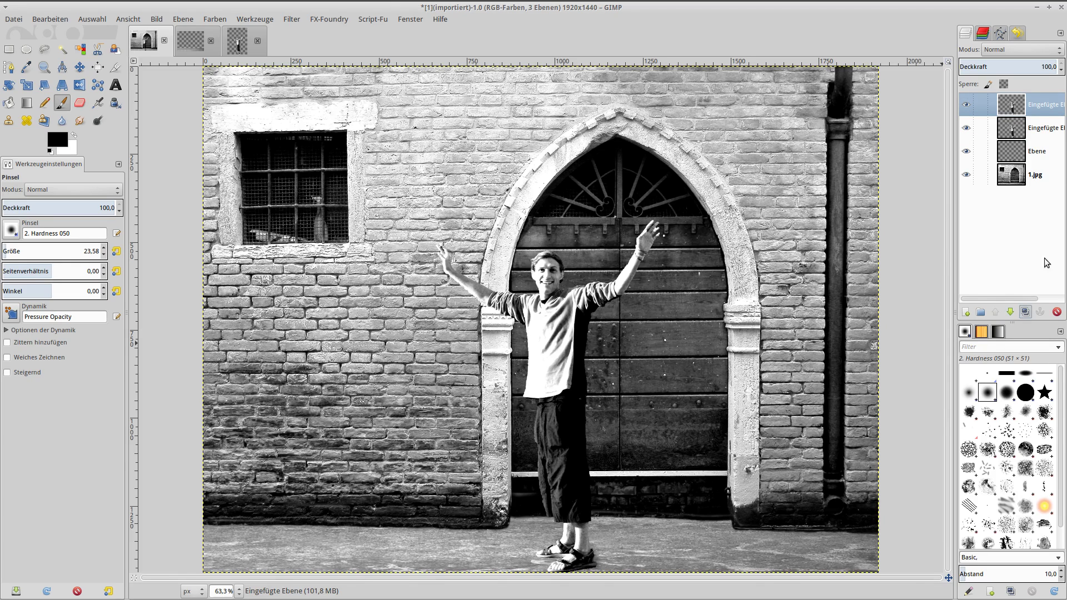
{"action": "left_click", "coordinate": [1014, 131]}
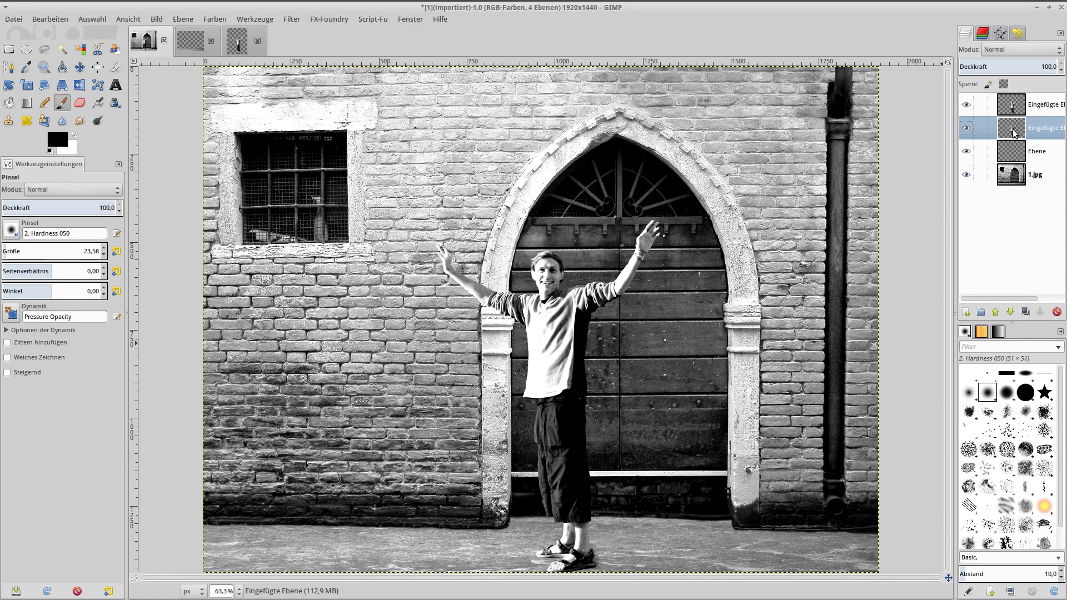
Step: Select the copy's outline from its alpha and fill the whole silhouette with black
{"action": "right_click", "coordinate": [1014, 131]}
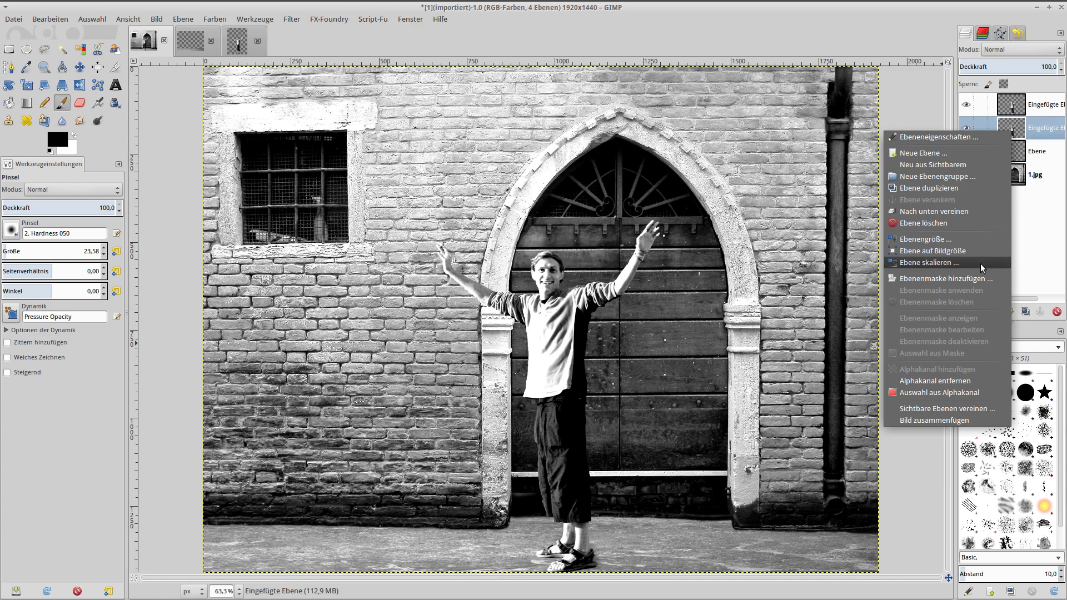
{"action": "left_click", "coordinate": [965, 393]}
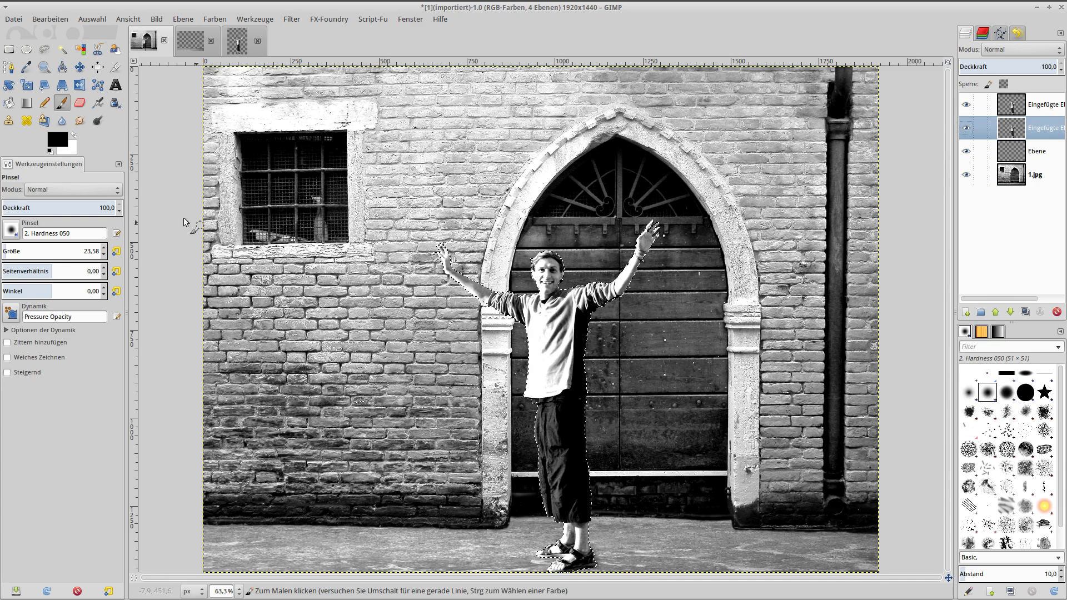
{"action": "left_click", "coordinate": [9, 103]}
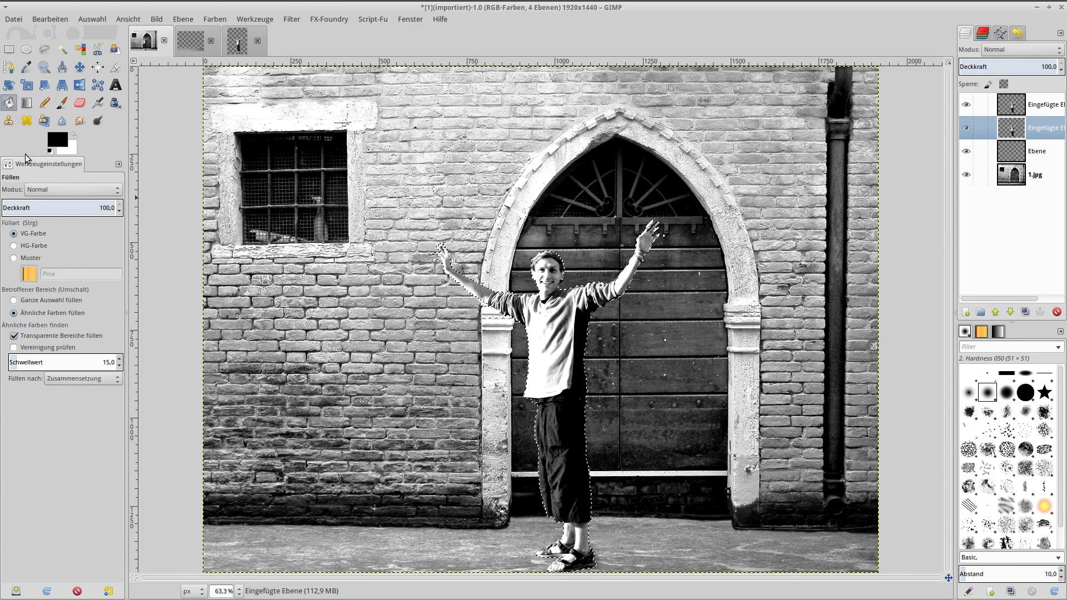
{"action": "left_click", "coordinate": [15, 301]}
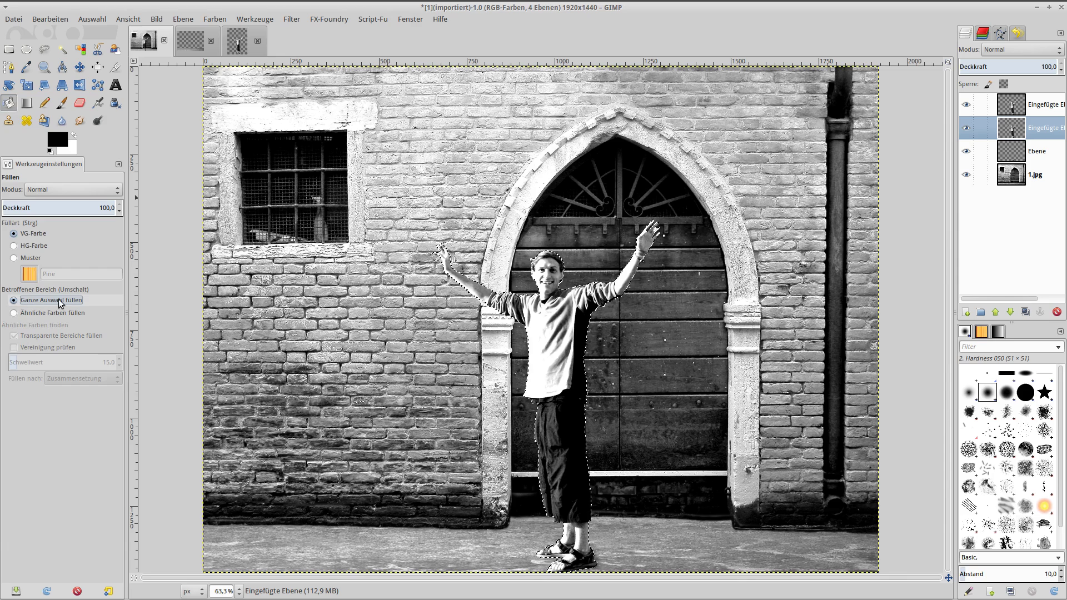
{"action": "left_click", "coordinate": [557, 316]}
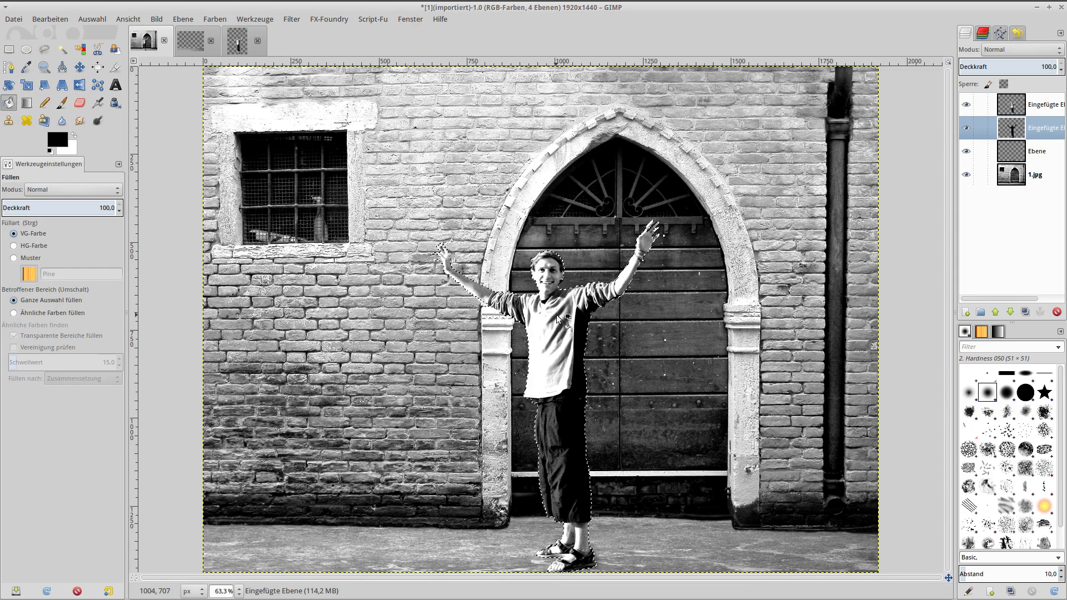
Step: Perspective-skew the black silhouette so its top stretches up and right across the doorway
{"action": "left_click", "coordinate": [61, 86]}
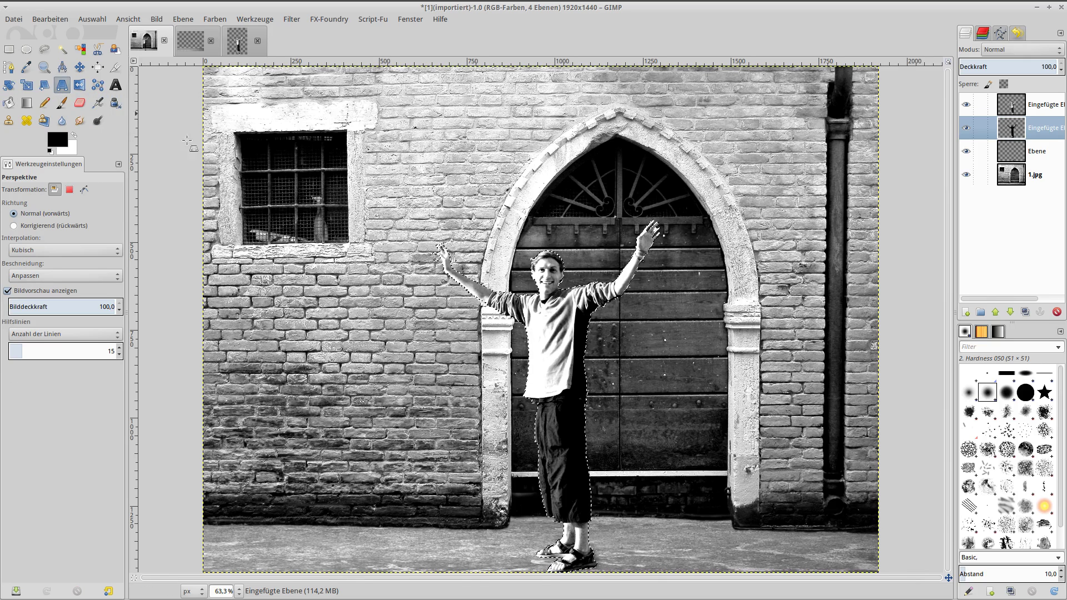
{"action": "left_click_drag", "start_coordinate": [440, 246], "coordinate": [479, 248]}
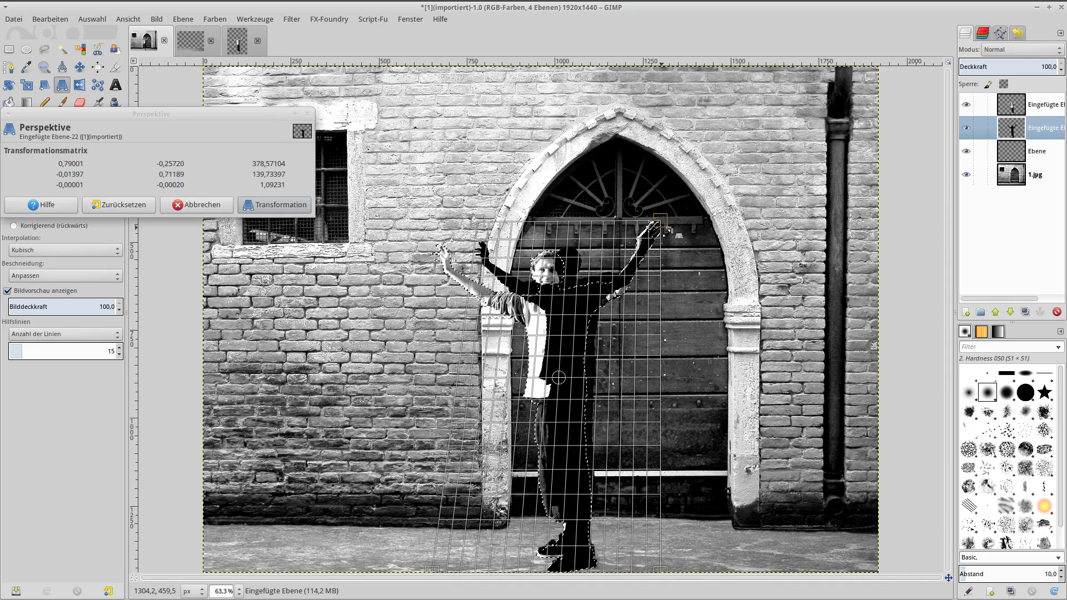
{"action": "left_click_drag", "start_coordinate": [656, 223], "coordinate": [687, 228]}
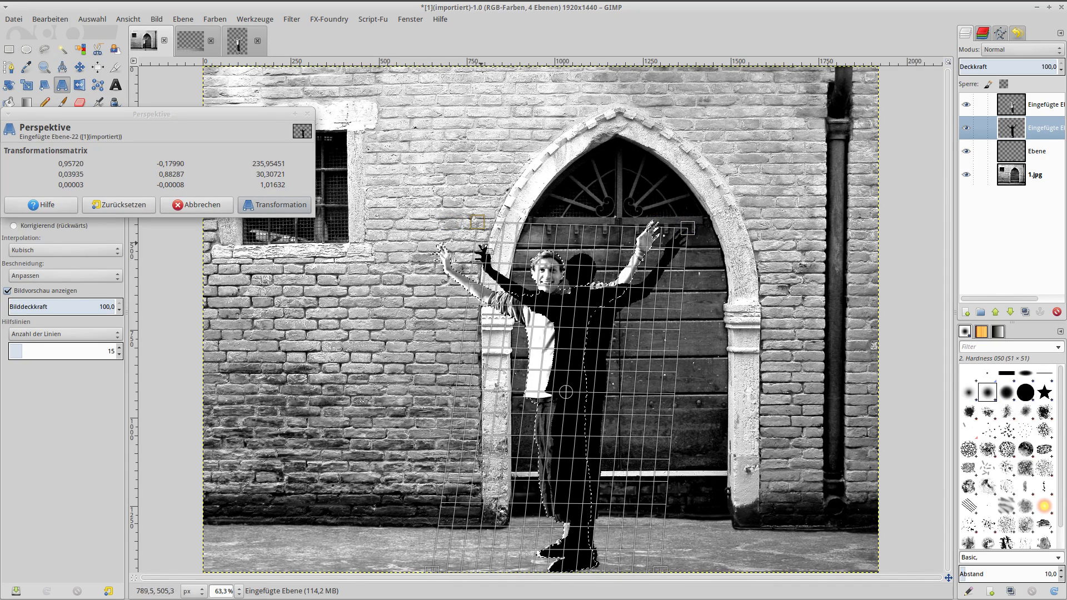
{"action": "left_click_drag", "start_coordinate": [477, 223], "coordinate": [458, 204]}
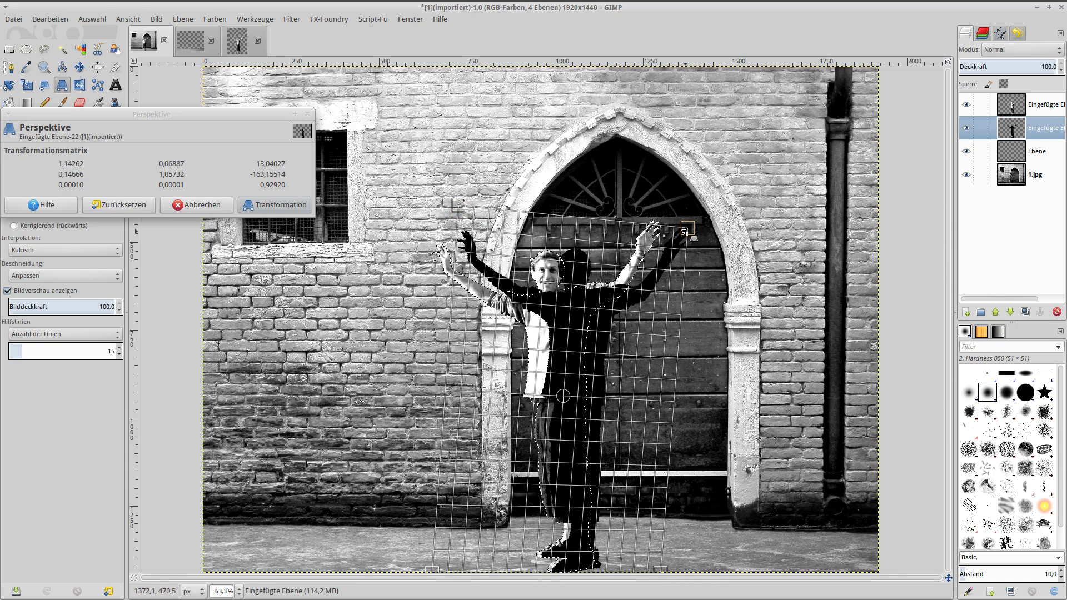
{"action": "left_click_drag", "start_coordinate": [689, 232], "coordinate": [681, 222]}
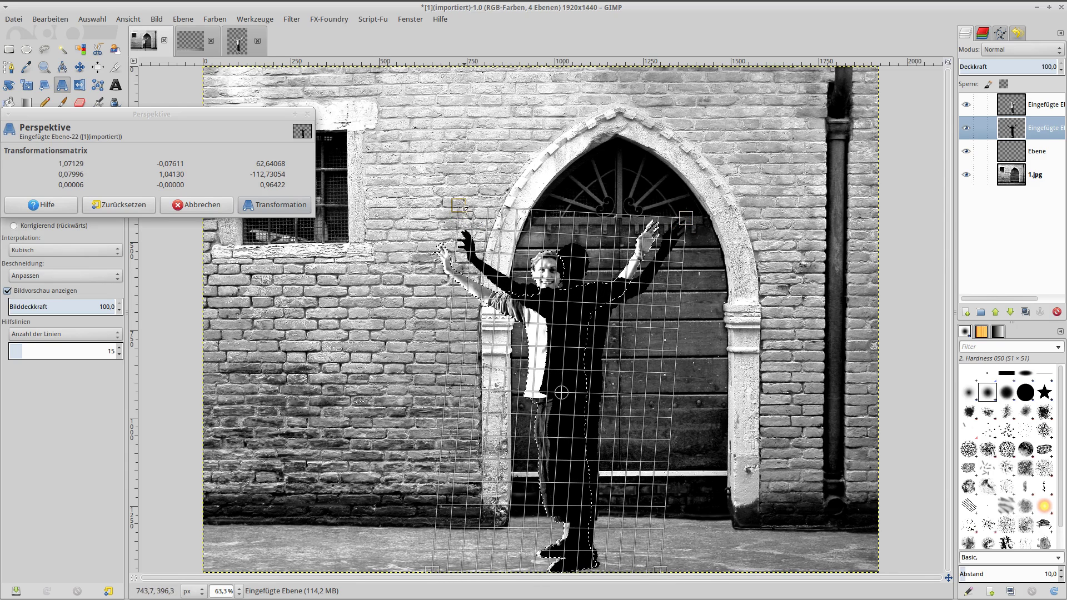
{"action": "left_click_drag", "start_coordinate": [459, 206], "coordinate": [453, 202]}
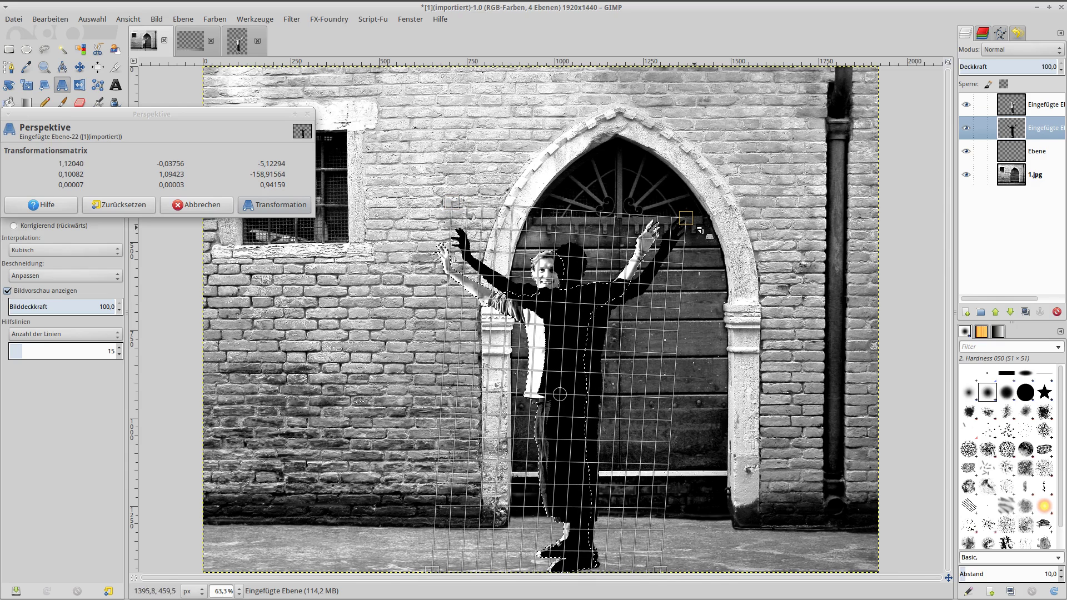
{"action": "left_click_drag", "start_coordinate": [687, 219], "coordinate": [689, 229]}
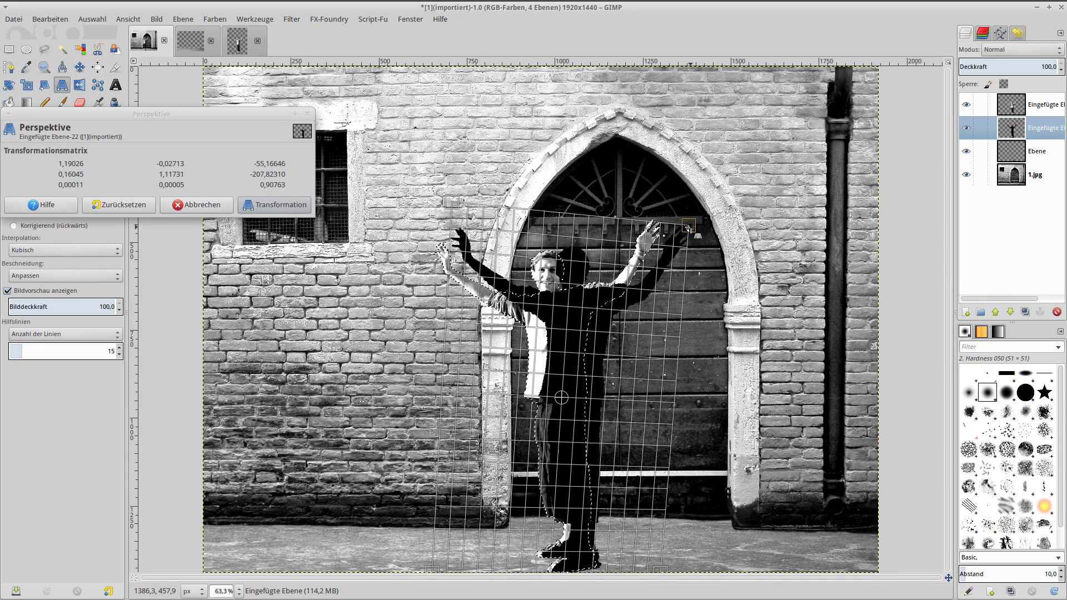
{"action": "left_click_drag", "start_coordinate": [455, 204], "coordinate": [450, 203]}
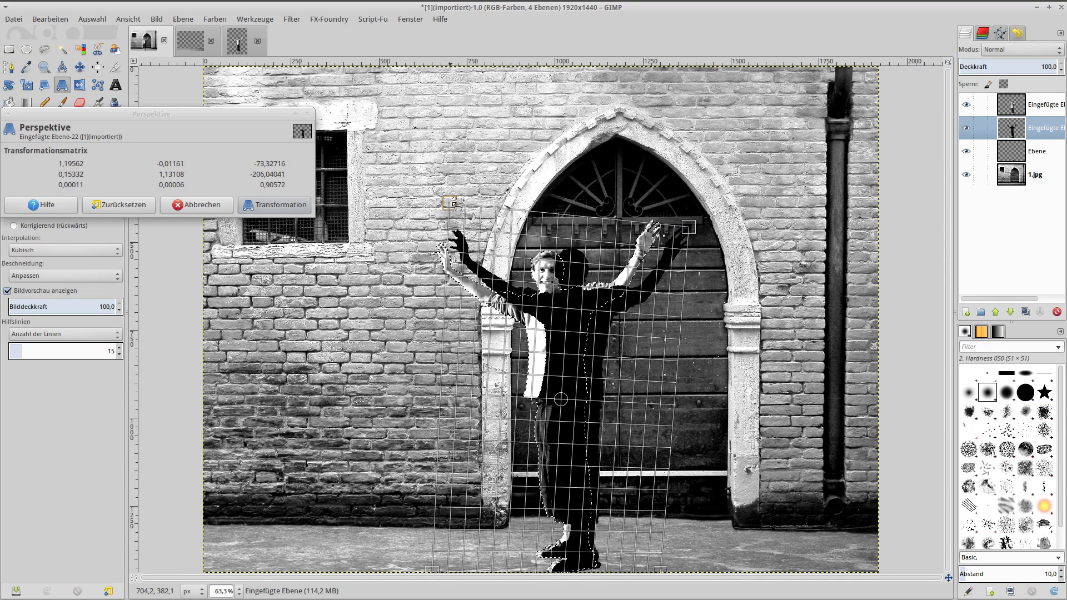
{"action": "left_click_drag", "start_coordinate": [687, 231], "coordinate": [686, 228]}
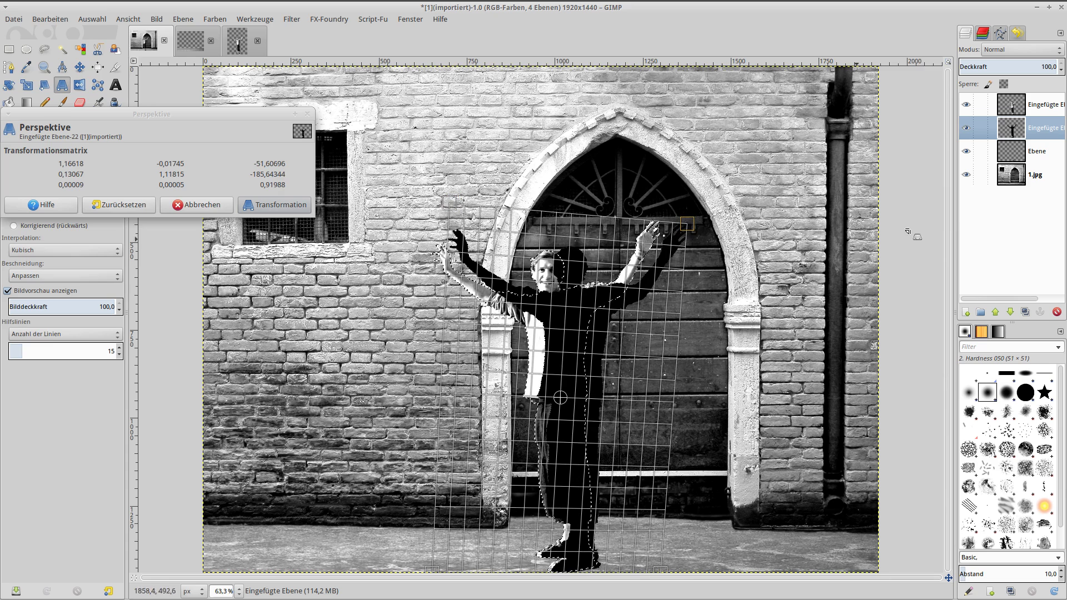
{"action": "left_click", "coordinate": [275, 205]}
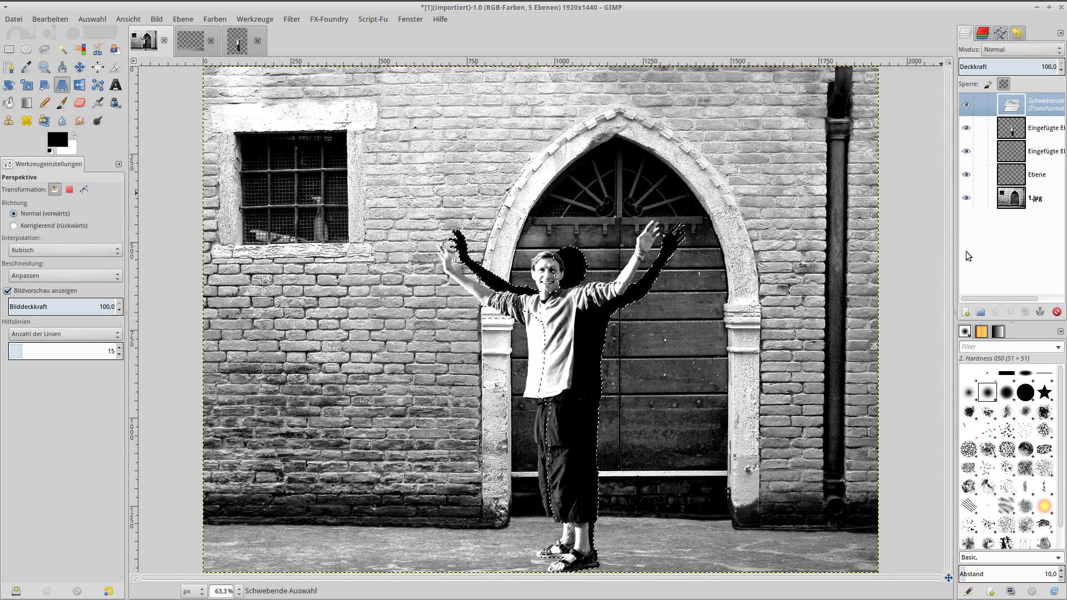
Step: Anchor the skewed shadow as a new layer sized to the full image
{"action": "left_click", "coordinate": [966, 313]}
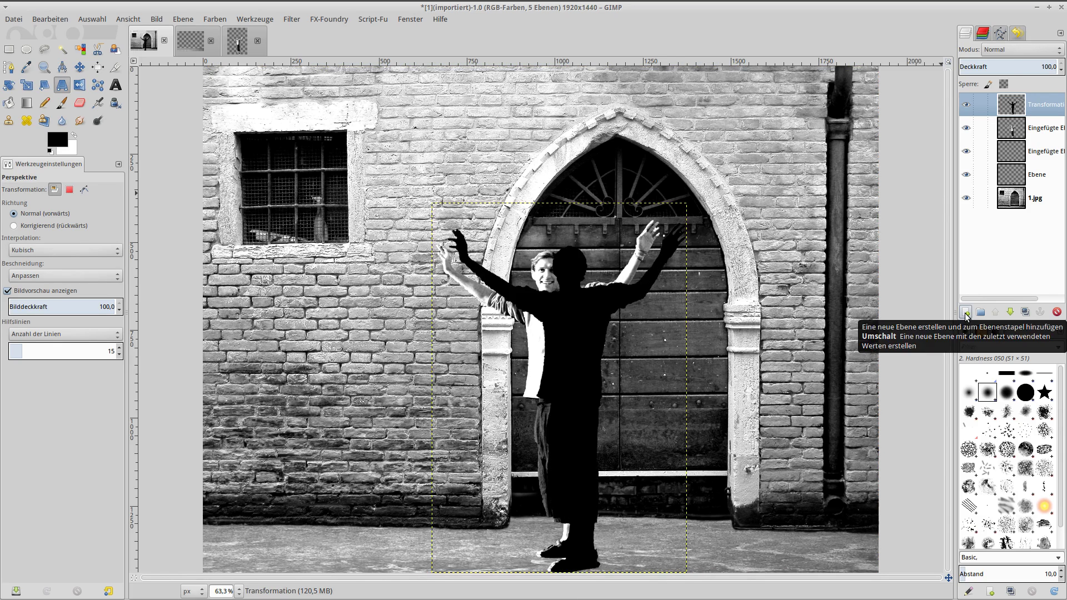
{"action": "right_click", "coordinate": [1012, 108]}
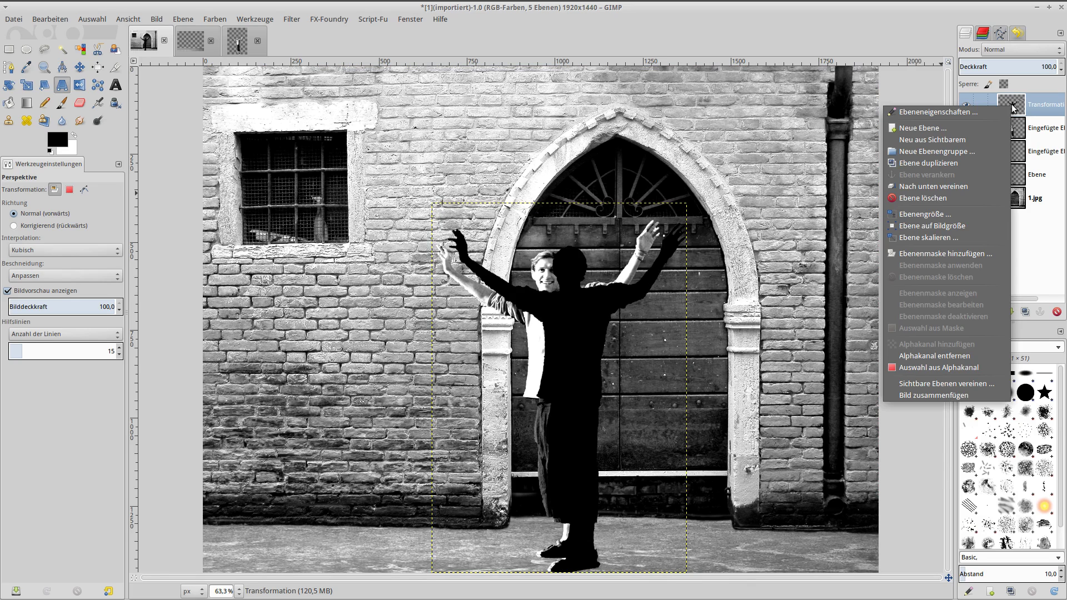
{"action": "left_click", "coordinate": [970, 226]}
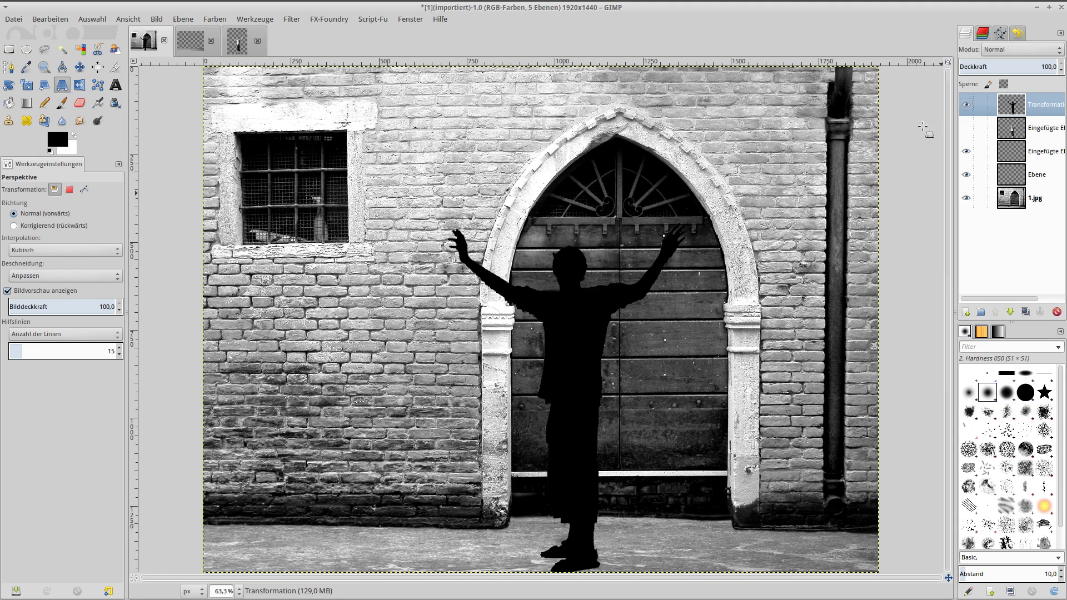
Step: Repeat the Gaussian blur on the shadow, set 30% opacity, and show the man's layer again
{"action": "left_click", "coordinate": [295, 20]}
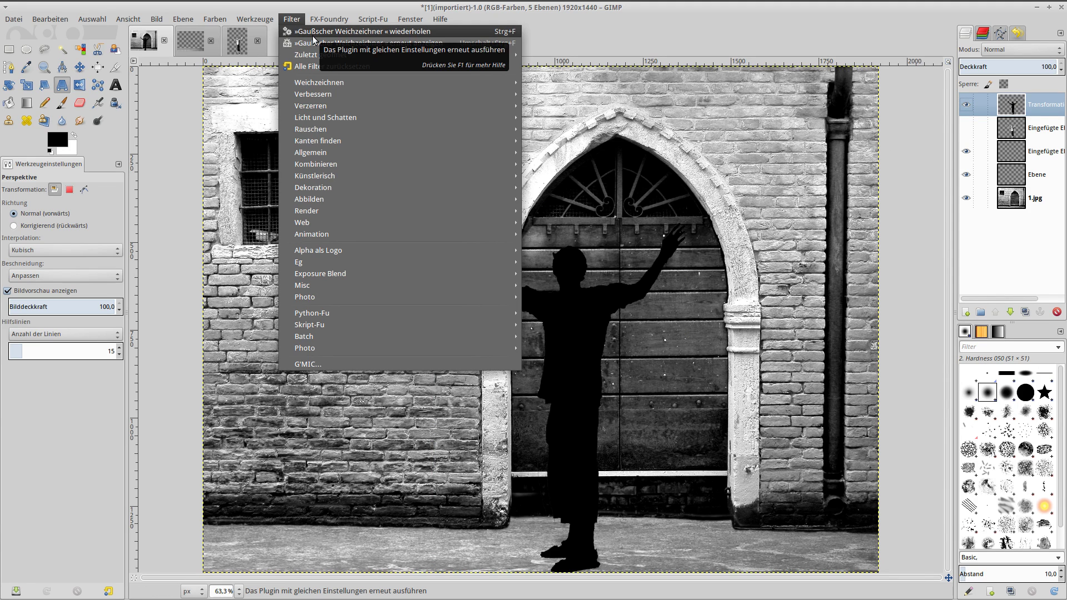
{"action": "left_click", "coordinate": [312, 36]}
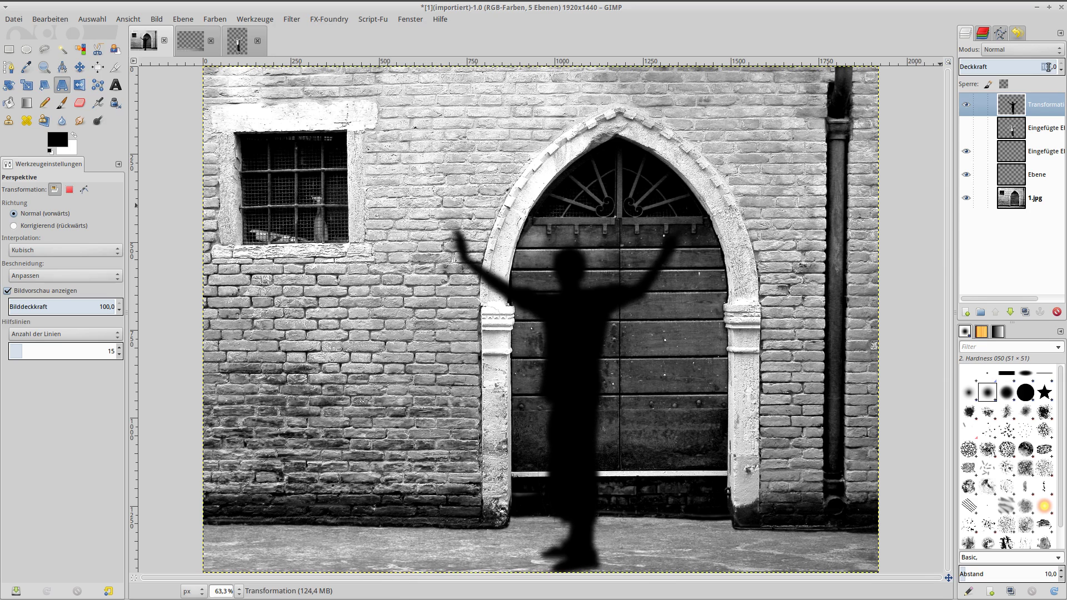
{"action": "type", "text": "30"}
{"action": "key", "text": "Return"}
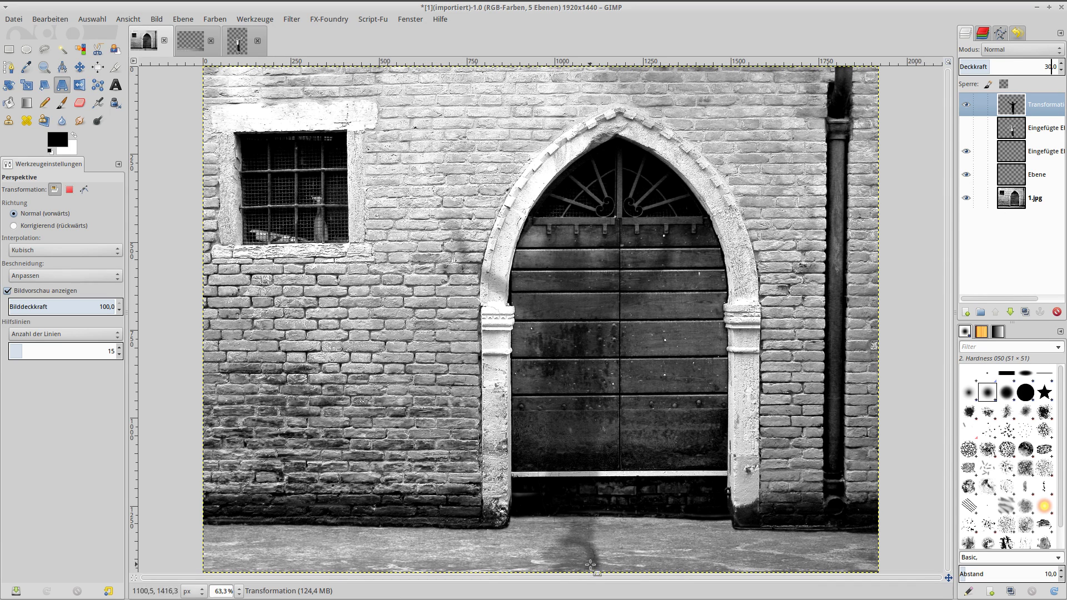
{"action": "left_click", "coordinate": [967, 129]}
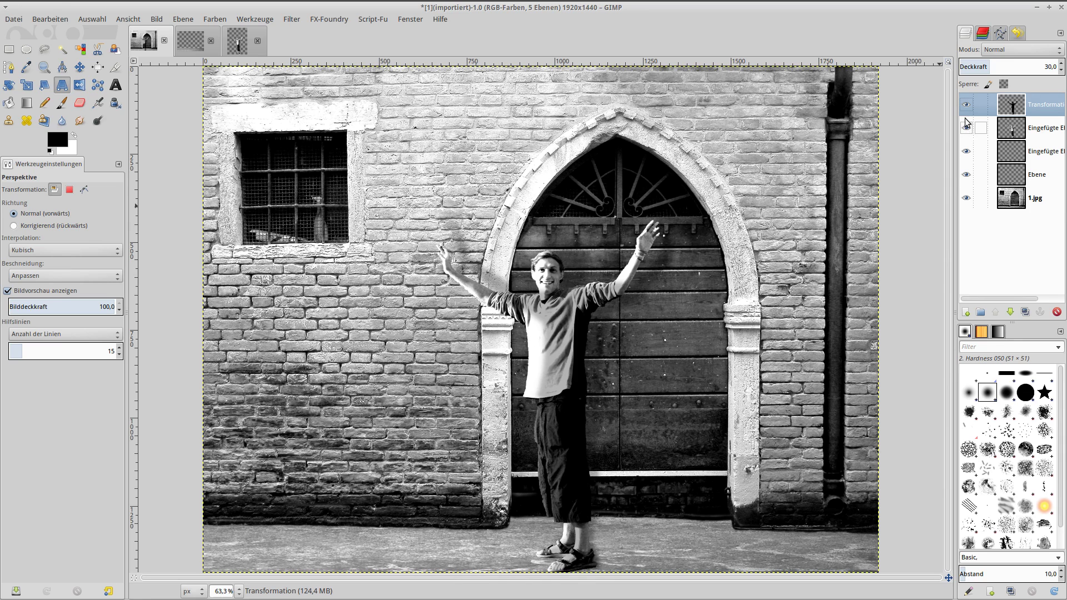
Step: Lower the Transformation shadow layer beneath the man and toggle layer visibility to check the composite
{"action": "left_click", "coordinate": [967, 105]}
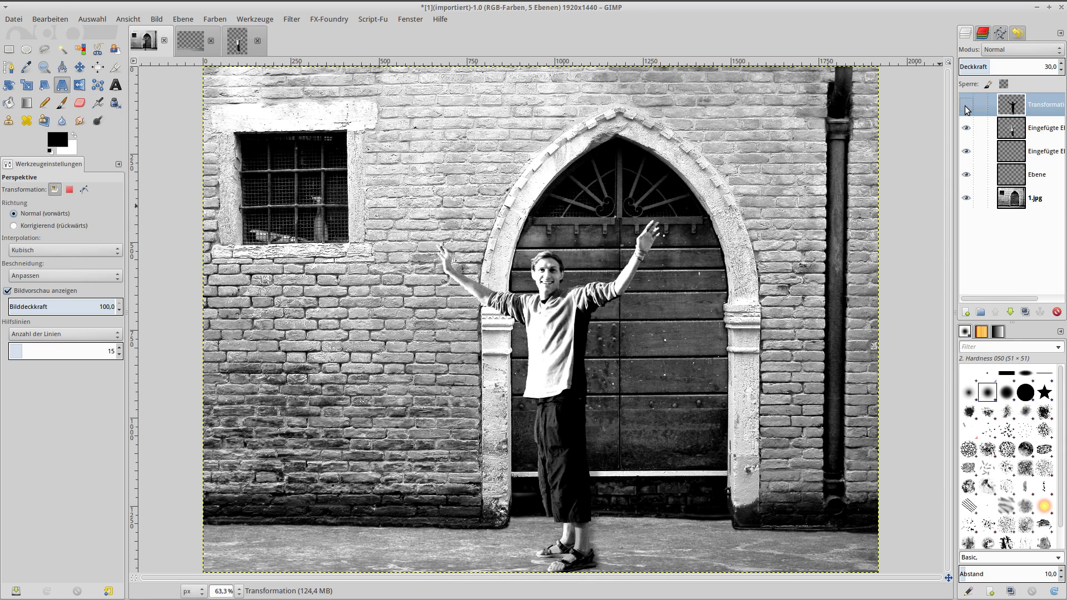
{"action": "left_click", "coordinate": [967, 105]}
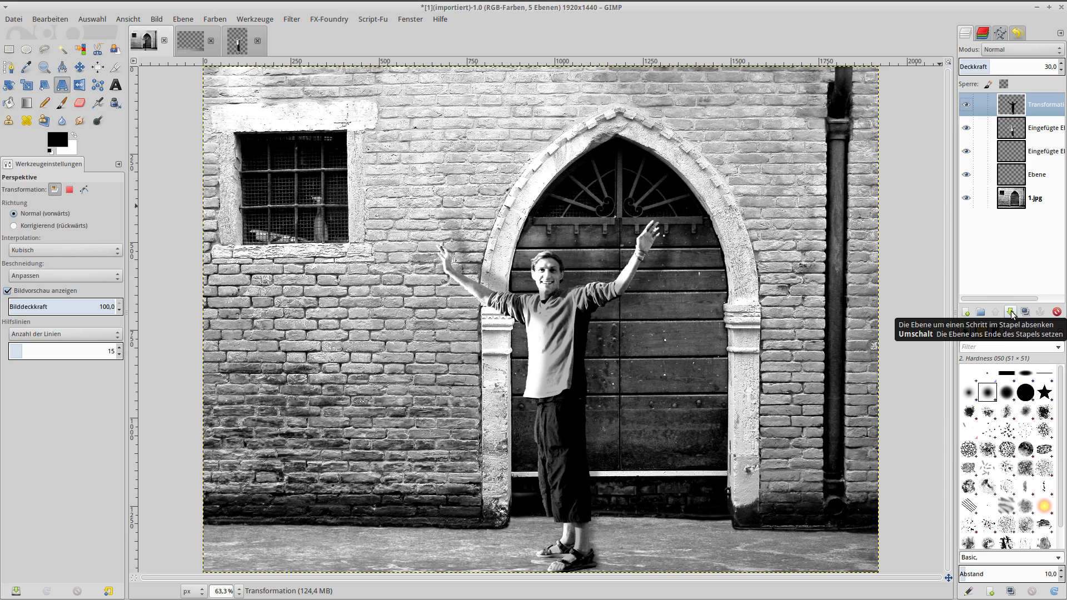
{"action": "left_click", "coordinate": [1011, 312]}
{"action": "left_click", "coordinate": [1012, 103]}
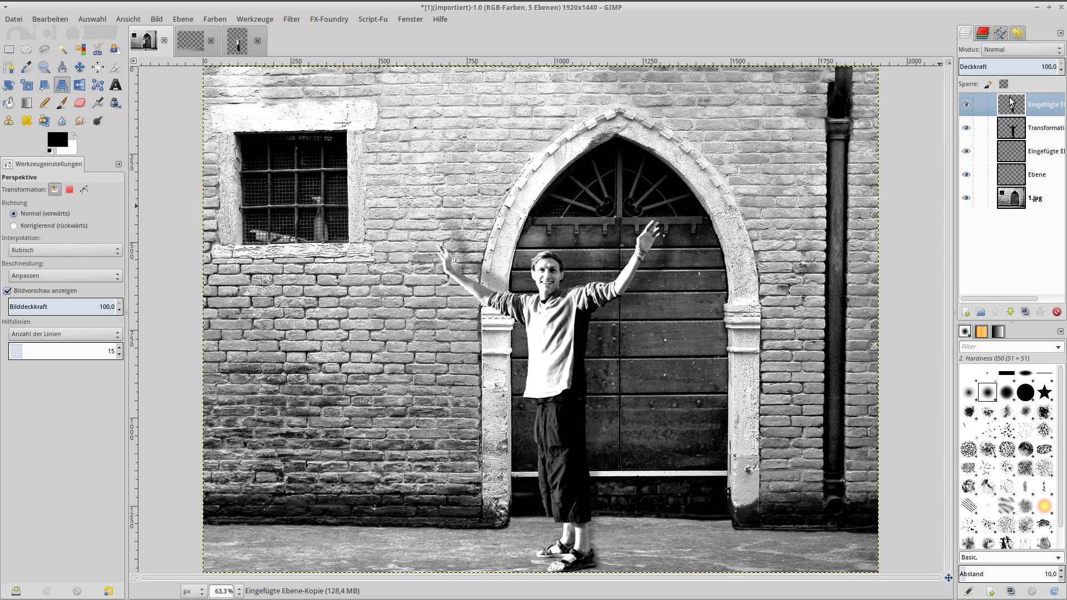
{"action": "left_click", "coordinate": [967, 107]}
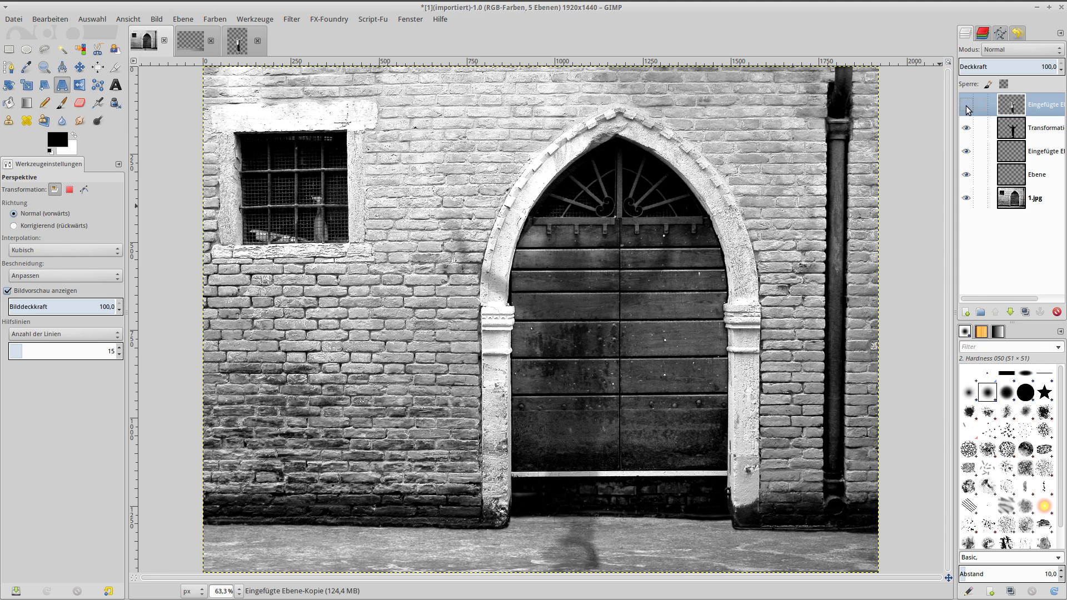
{"action": "left_click", "coordinate": [967, 106]}
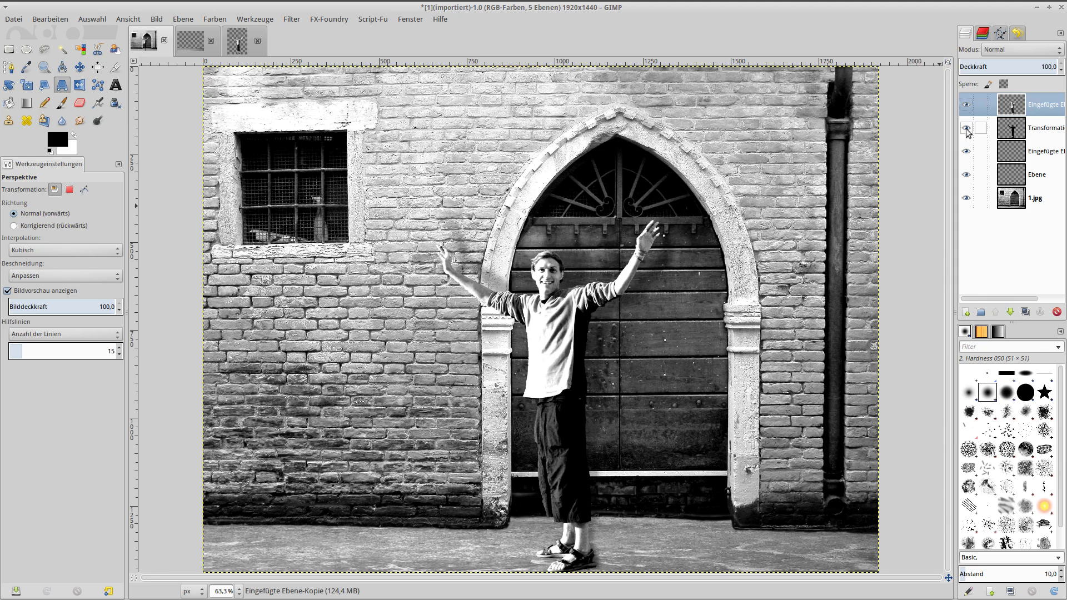
{"action": "left_click", "coordinate": [967, 129]}
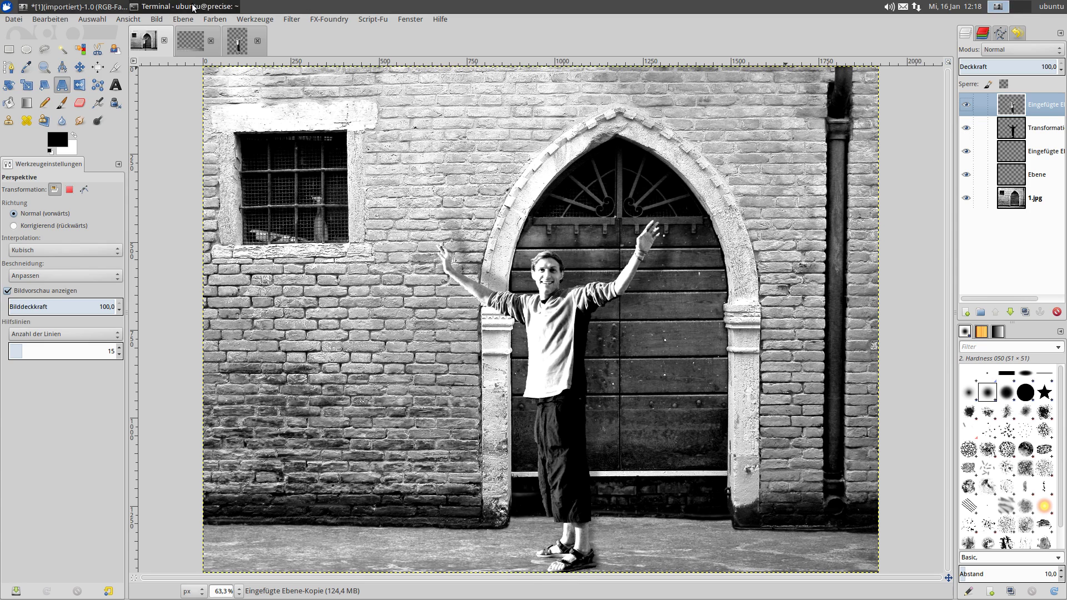
{"action": "left_click", "coordinate": [193, 7]}
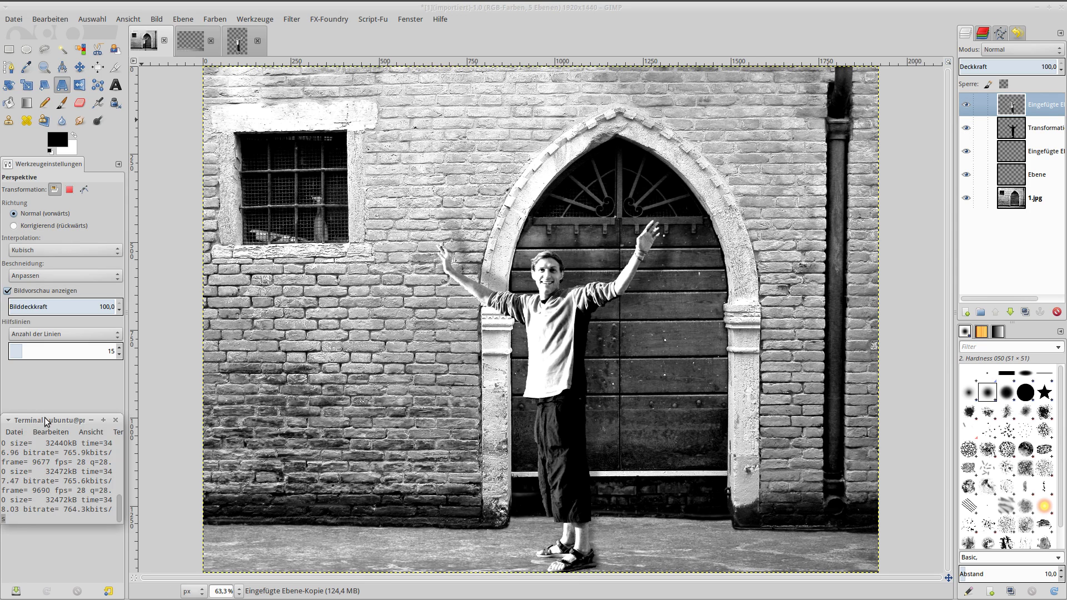